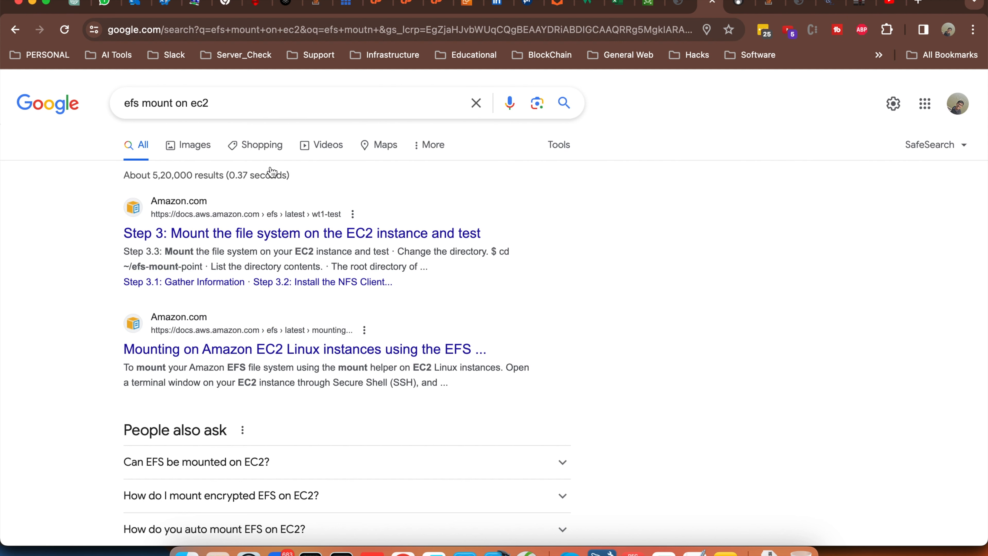
# - Open the AWS guide "Step 3: Mount the file system on the EC2 instance and test" and examine its information, mount and test commands
pyautogui.click(277, 234)
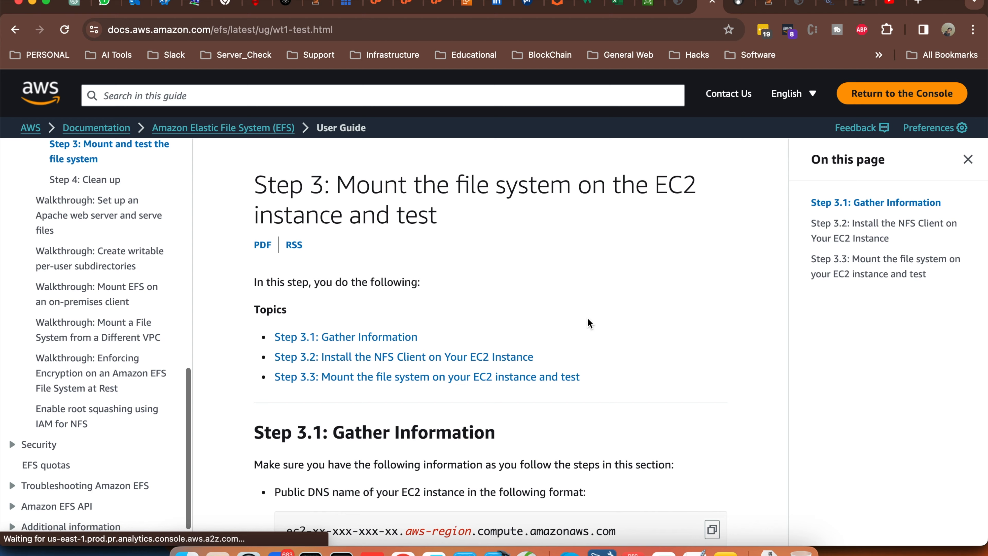
pyautogui.scroll(-4, 591, 321)
pyautogui.scroll(-2, 591, 320)
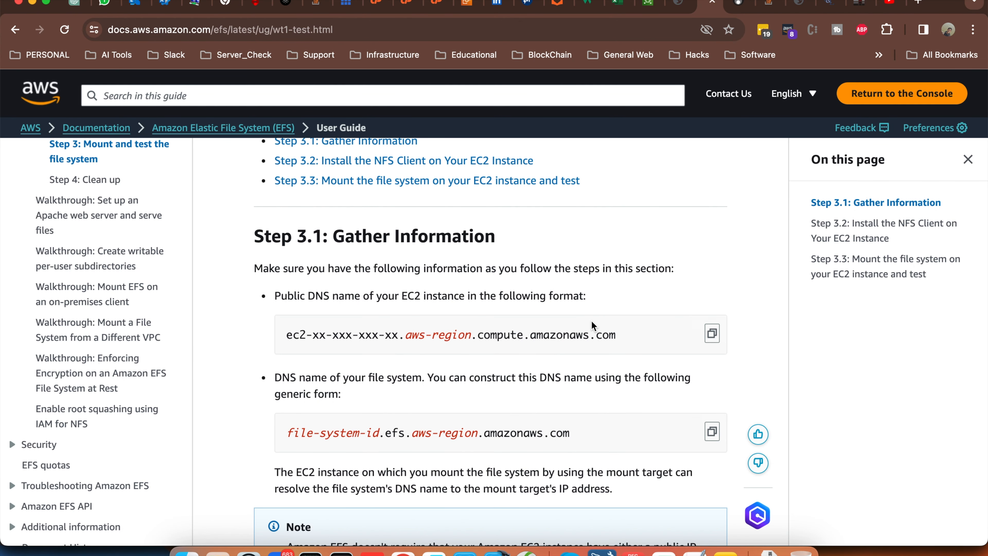
pyautogui.scroll(-4, 591, 321)
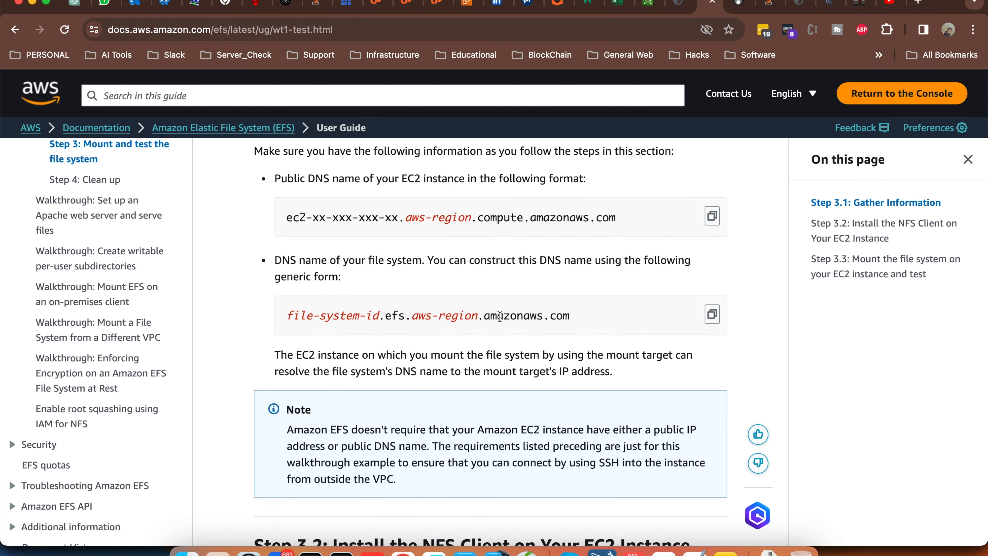
pyautogui.scroll(-12, 498, 355)
pyautogui.scroll(-12, 498, 360)
pyautogui.scroll(-6, 499, 360)
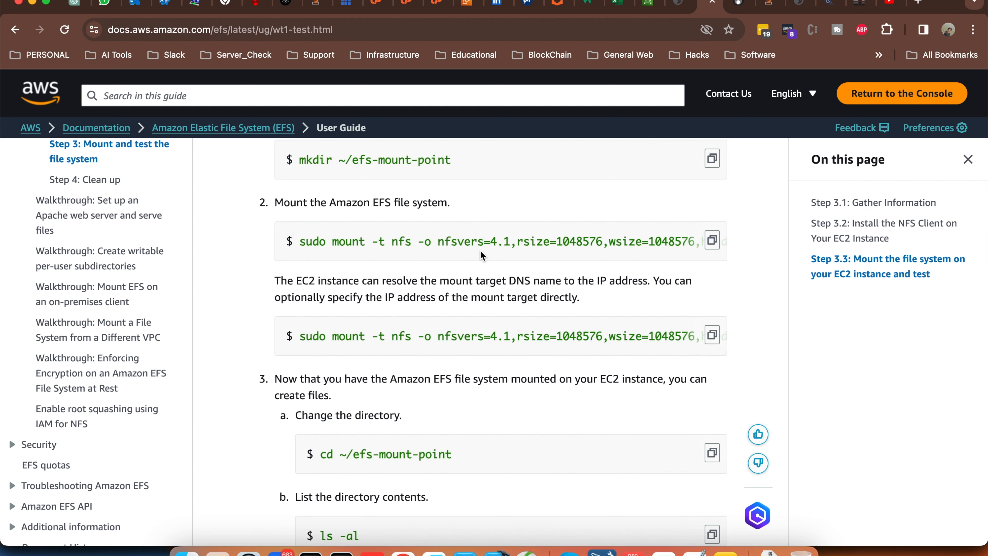
pyautogui.hscroll(10, 558, 246)
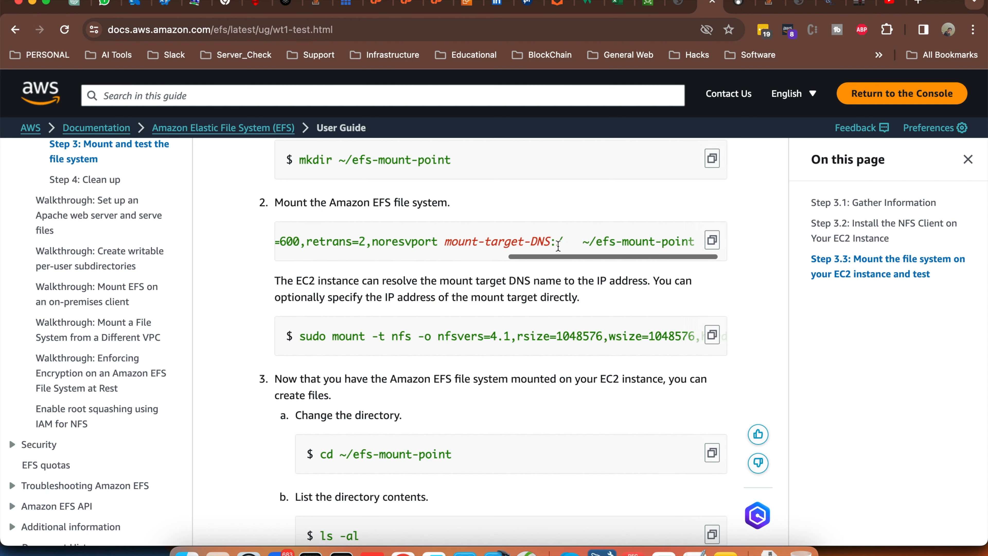
pyautogui.hscroll(10, 526, 337)
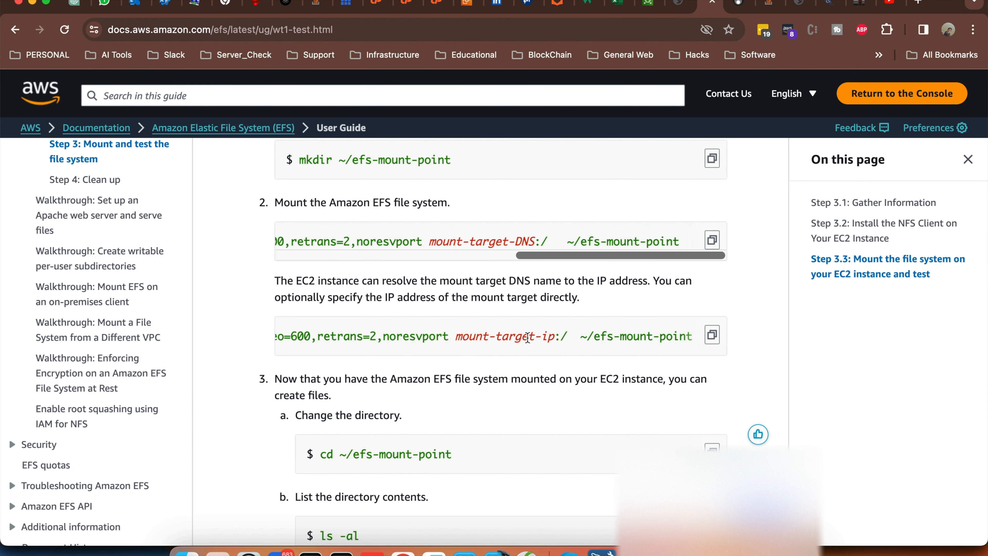
pyautogui.scroll(-7, 471, 442)
pyautogui.scroll(-9, 472, 442)
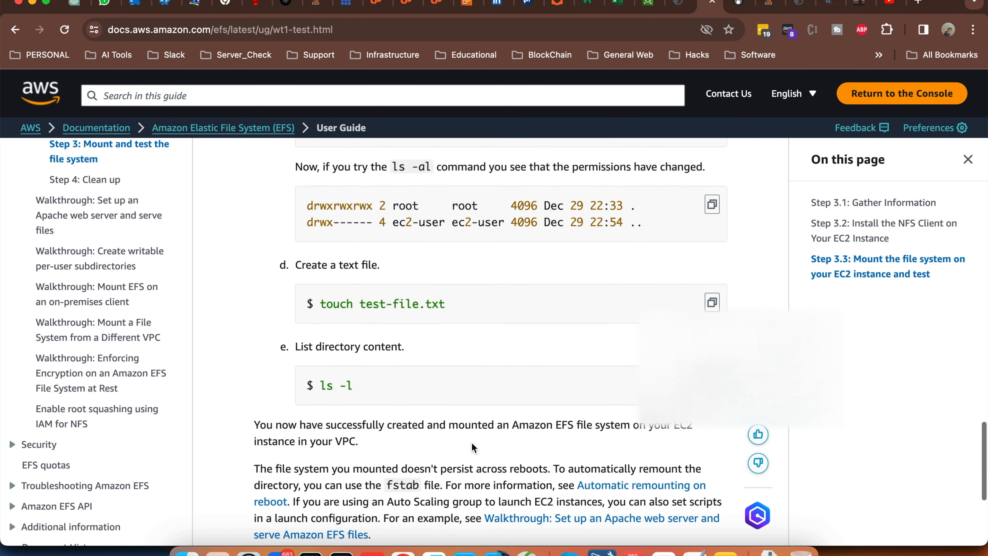
pyautogui.scroll(20, 472, 442)
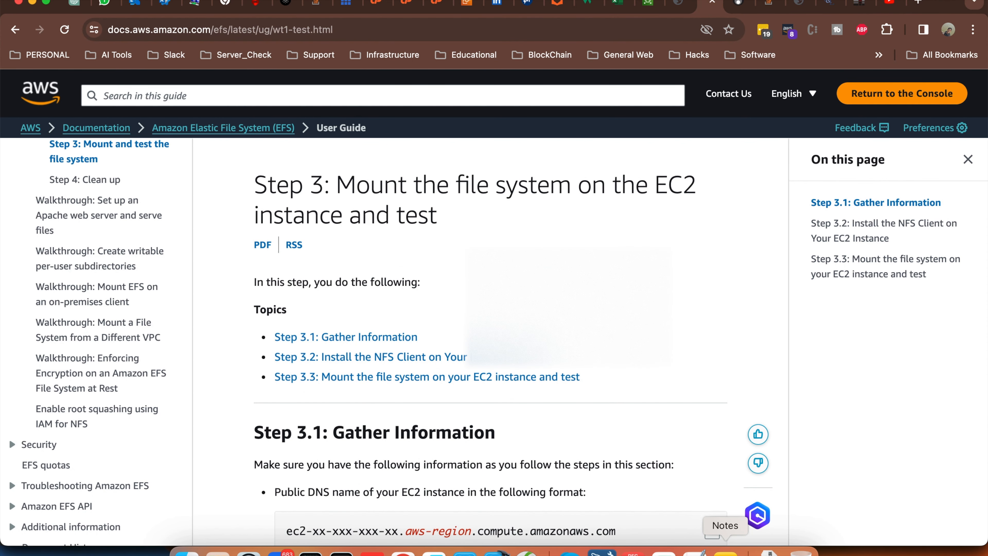
# - Switch to Notes and, in the "How to Setup EFS on EC2" script, insert blank lines after the first cd line and the git clone line
pyautogui.click(726, 550)
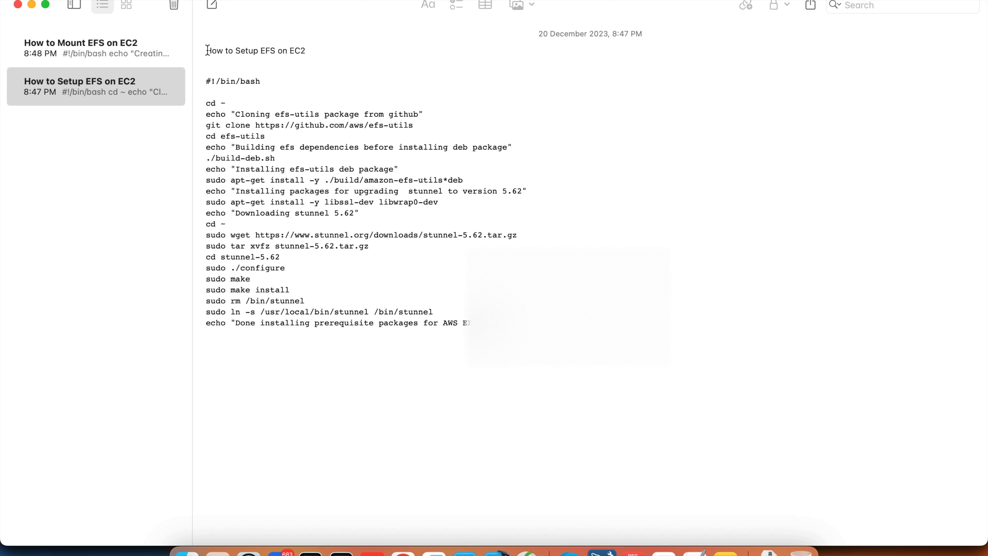
pyautogui.moveTo(207, 51); pyautogui.dragTo(306, 51)
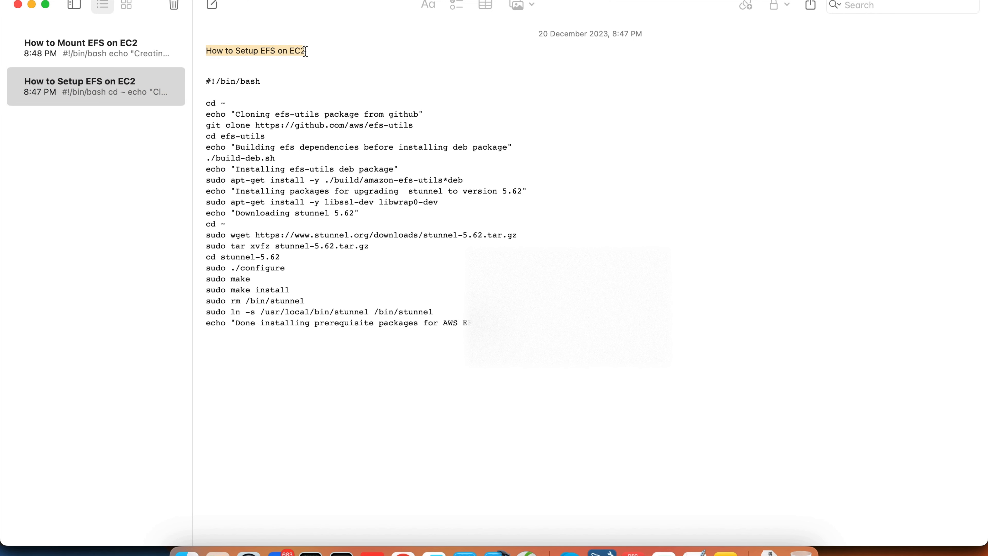
pyautogui.click(306, 50)
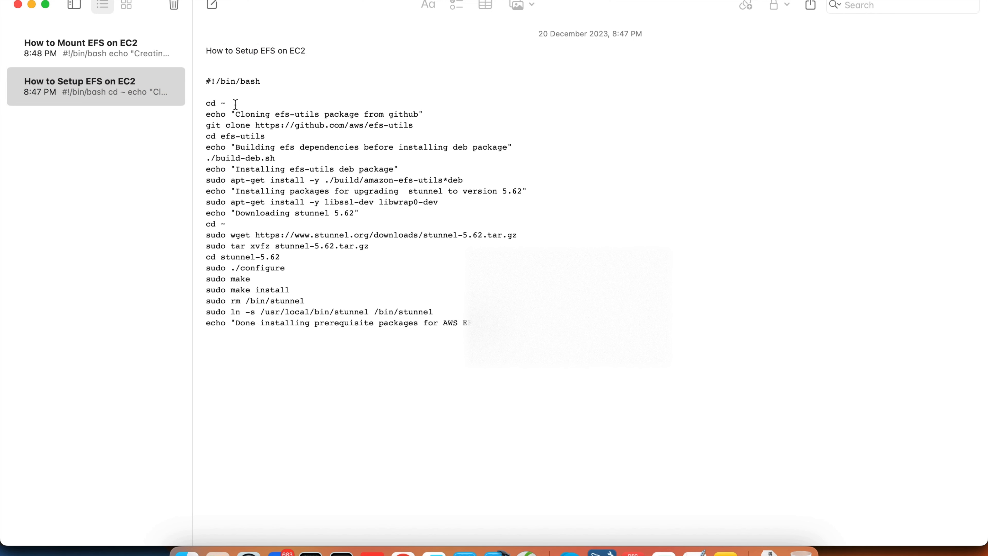
pyautogui.press('Return')
pyautogui.press('Return')
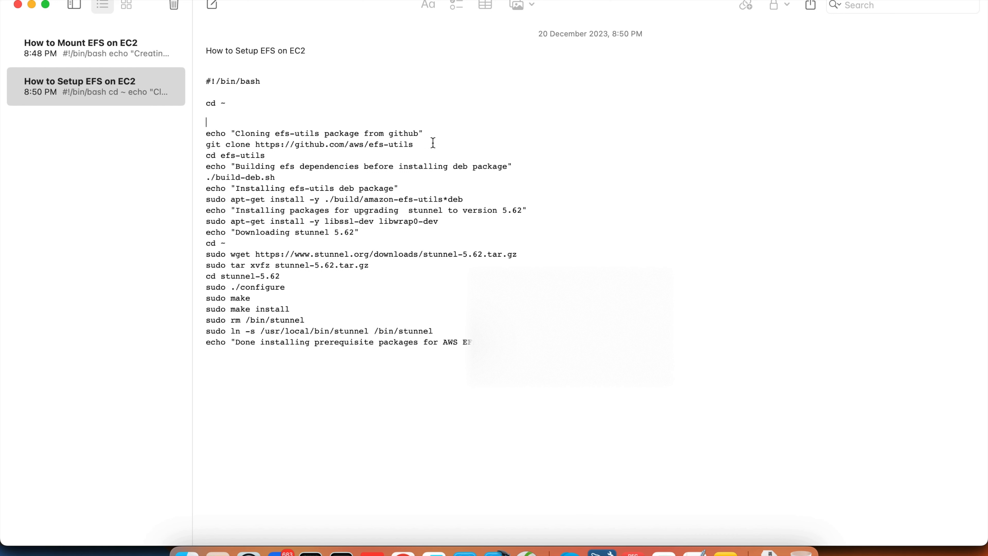
pyautogui.press('Return')
pyautogui.press('Return')
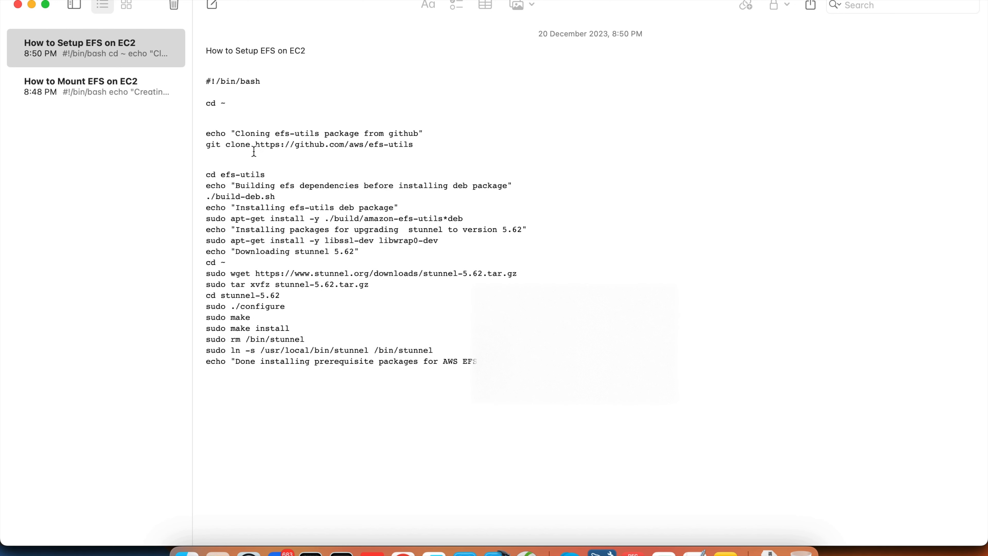
pyautogui.moveTo(257, 145); pyautogui.dragTo(414, 144)
pyautogui.press('super+c')
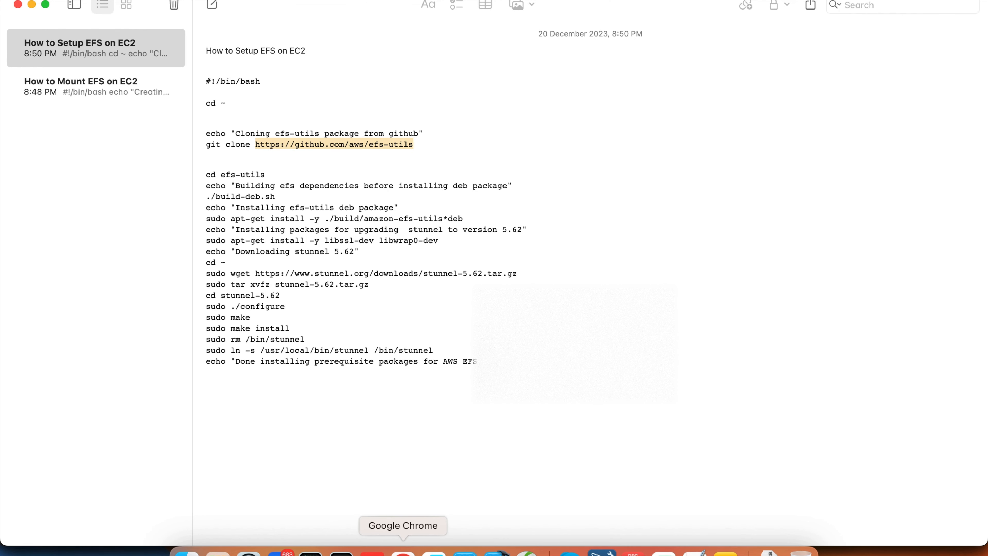
pyautogui.click(403, 552)
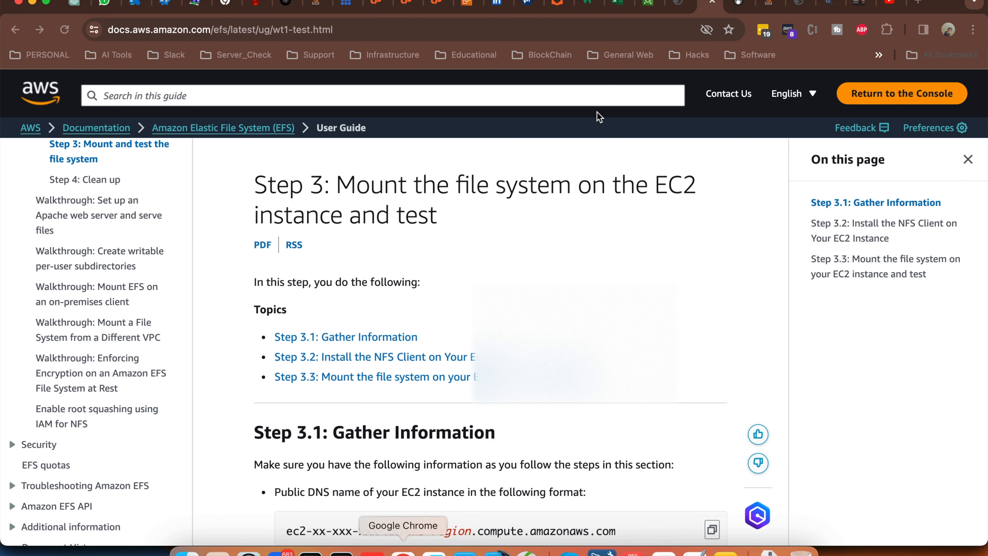
pyautogui.click(769, 4)
pyautogui.click(540, 30)
pyautogui.press('super+v')
pyautogui.press('Return')
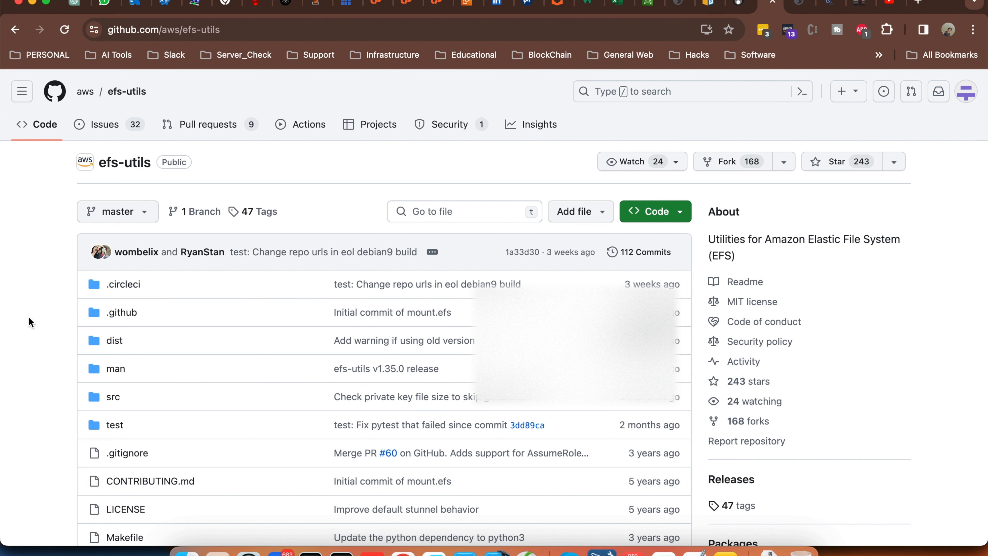
# - Look through the efs-utils repository's file list and README with its supported Linux distributions
pyautogui.scroll(-1, 29, 318)
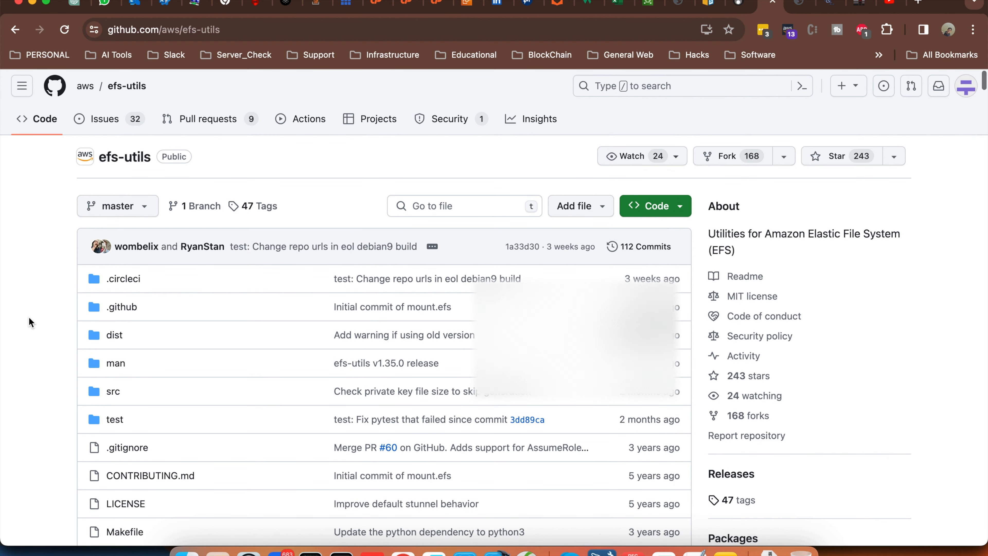
pyautogui.scroll(-5, 29, 318)
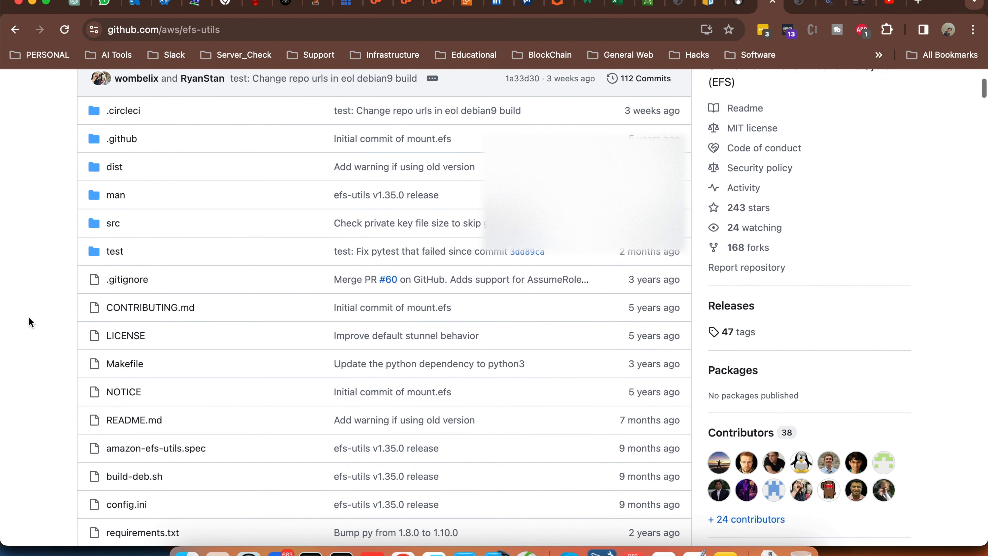
pyautogui.scroll(-5, 29, 318)
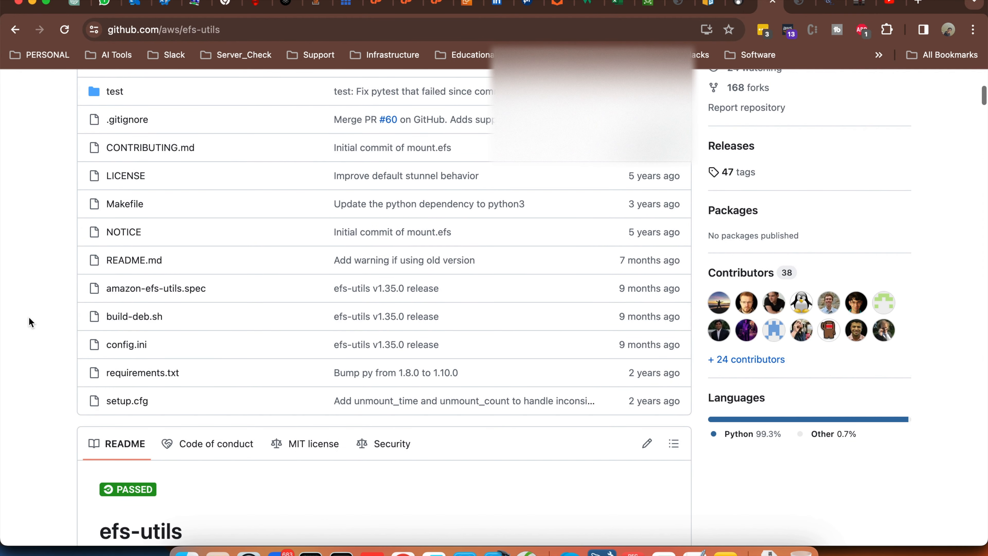
pyautogui.scroll(-10, 29, 318)
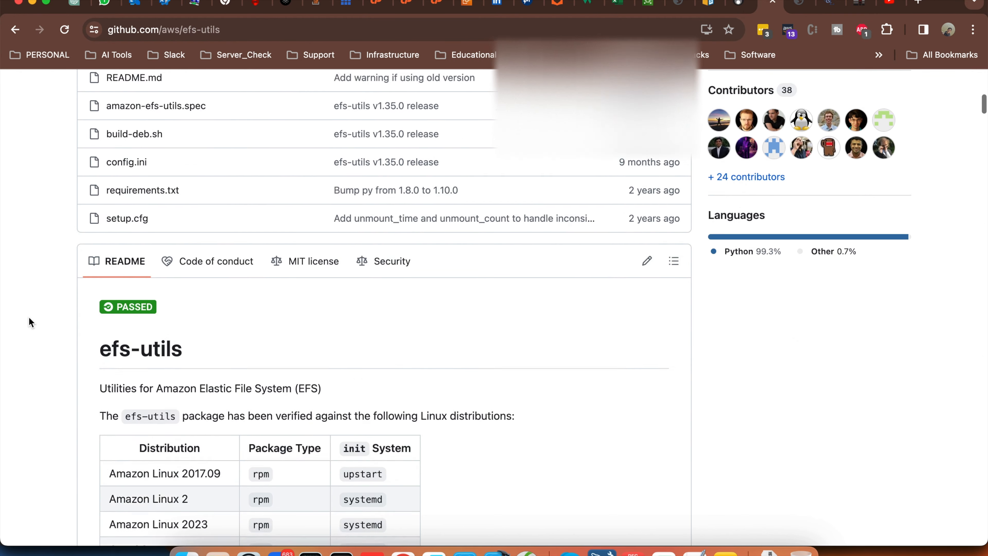
pyautogui.scroll(-12, 29, 317)
pyautogui.scroll(20, 29, 317)
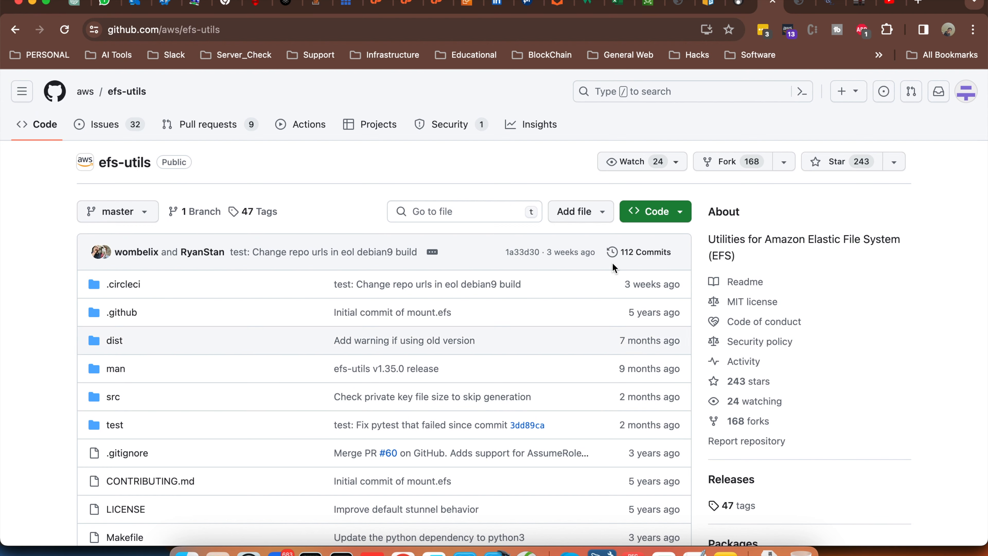
pyautogui.scroll(-6, 391, 425)
pyautogui.scroll(7, 391, 425)
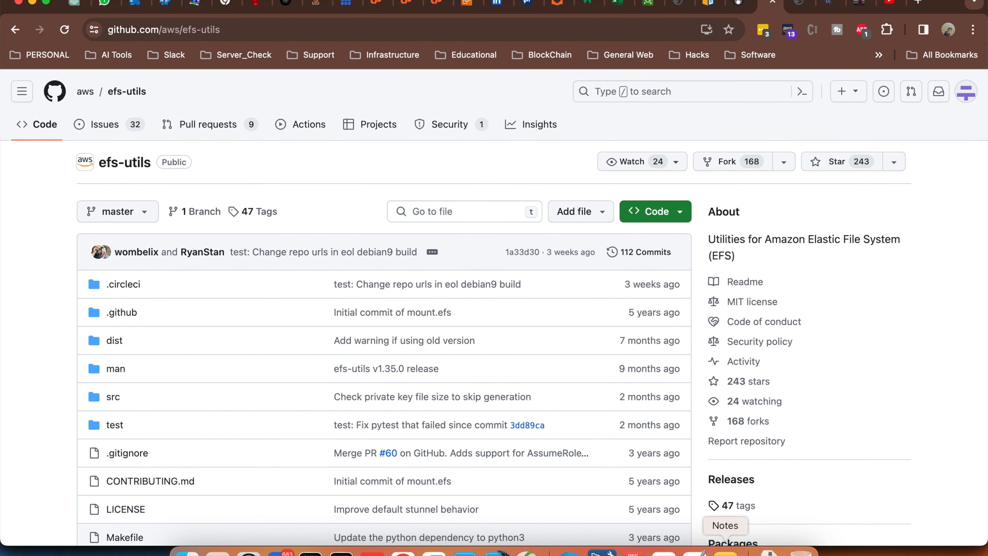
# - Back in Notes, insert blank lines after the cd efs-utils, ./build-deb.sh, "Installing efs-utils deb package" and amazon-efs-utils install lines
pyautogui.click(726, 552)
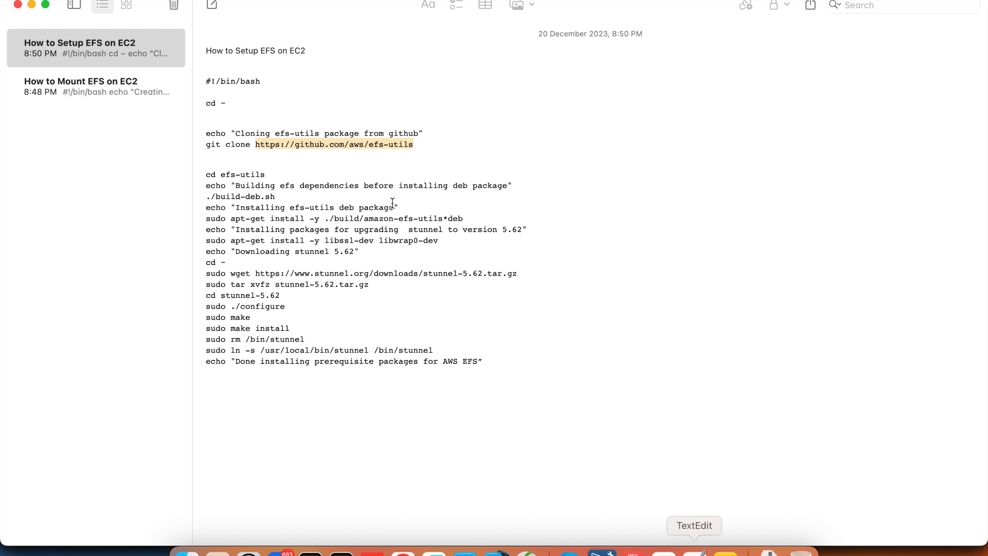
pyautogui.click(273, 176)
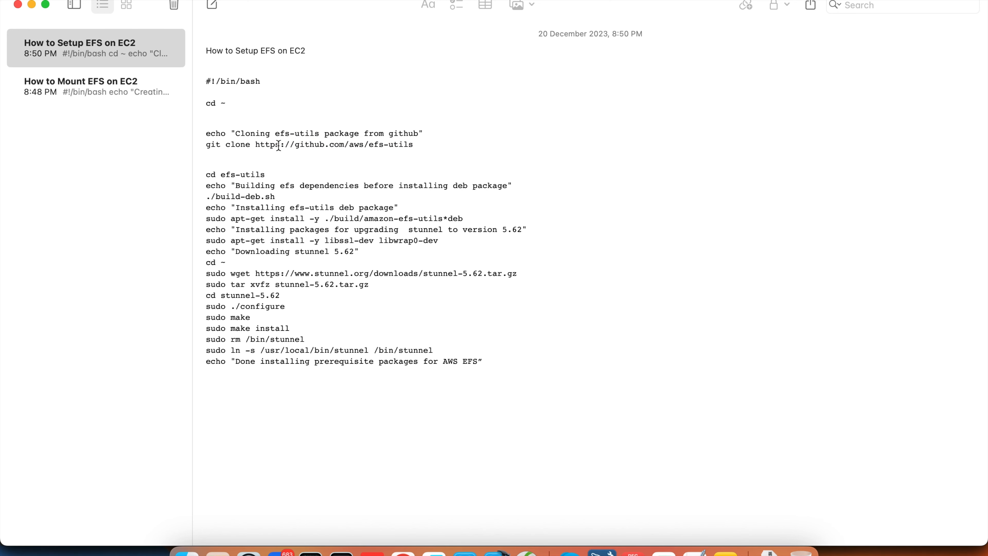
pyautogui.press('Return')
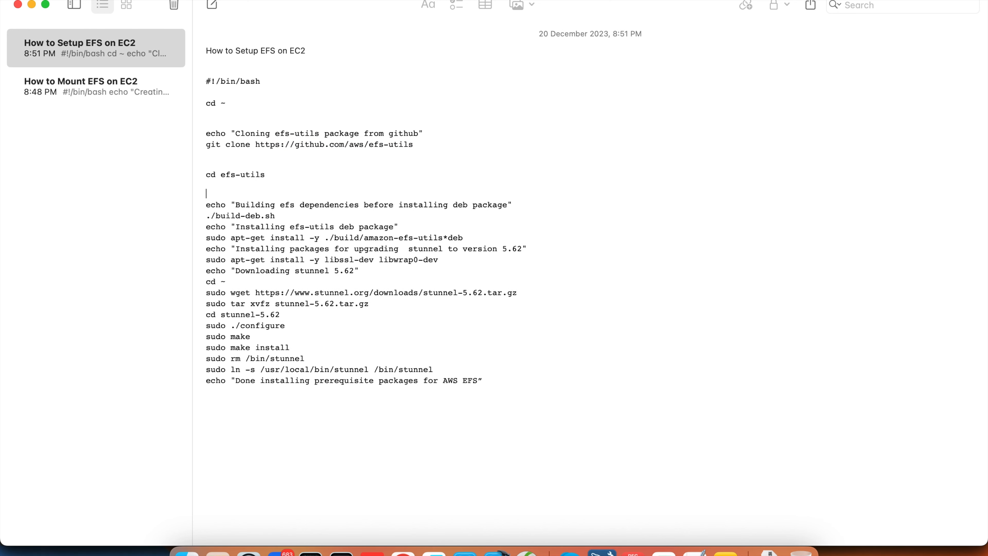
pyautogui.click(284, 216)
pyautogui.press('Return')
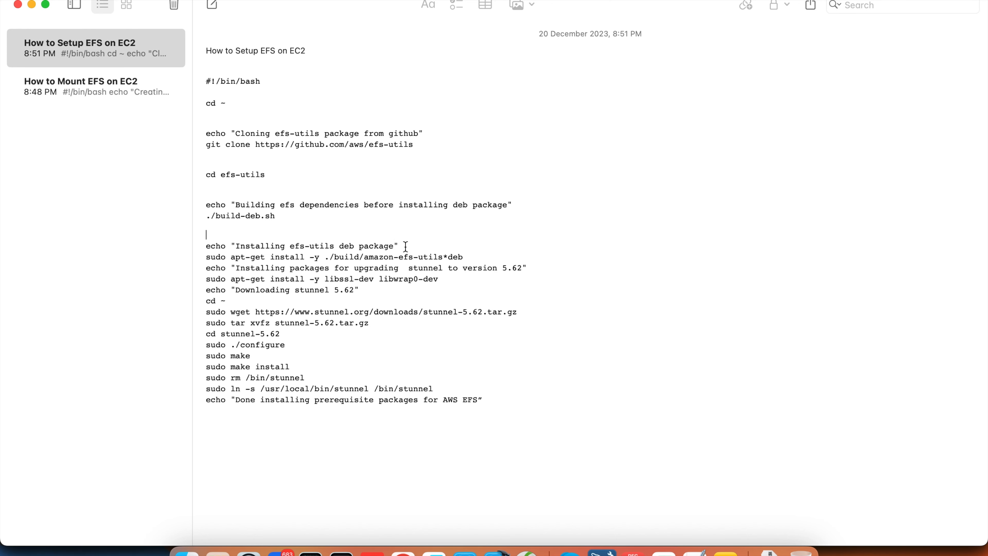
pyautogui.press('Return')
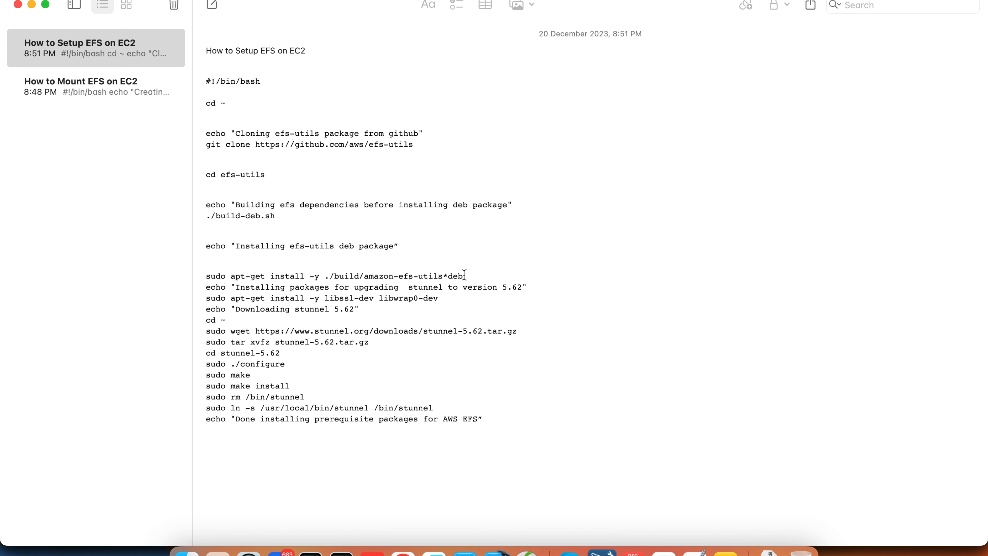
pyautogui.press('Return')
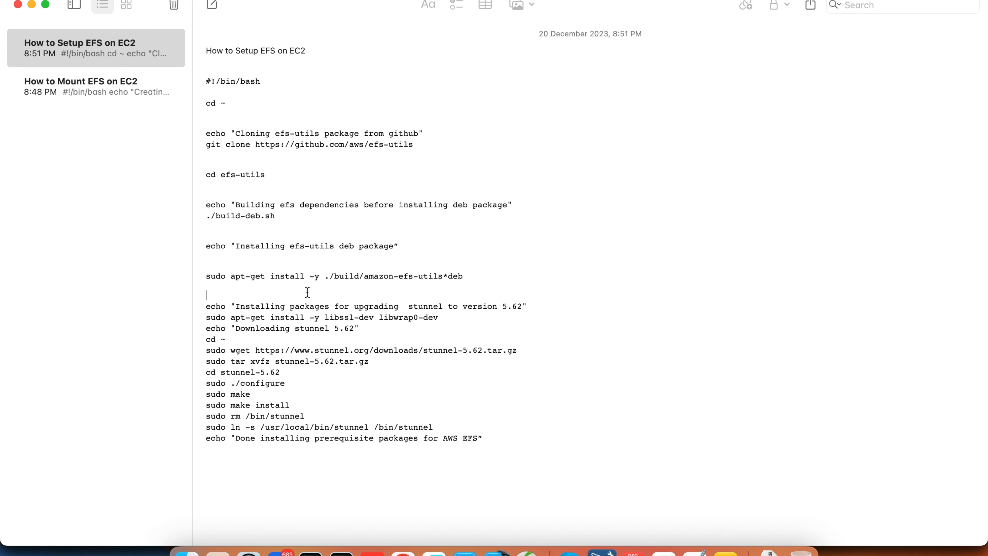
# - Highlight the build-deb.sh script name and the build folder in the amazon-efs-utils install command to compare them
pyautogui.moveTo(206, 277); pyautogui.dragTo(360, 277)
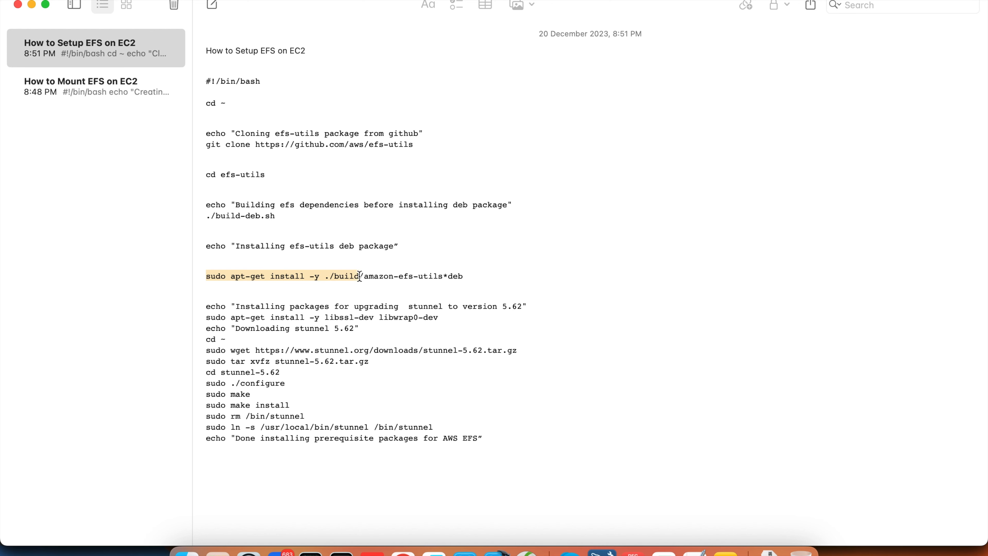
pyautogui.click(218, 213)
pyautogui.moveTo(218, 213); pyautogui.dragTo(296, 212)
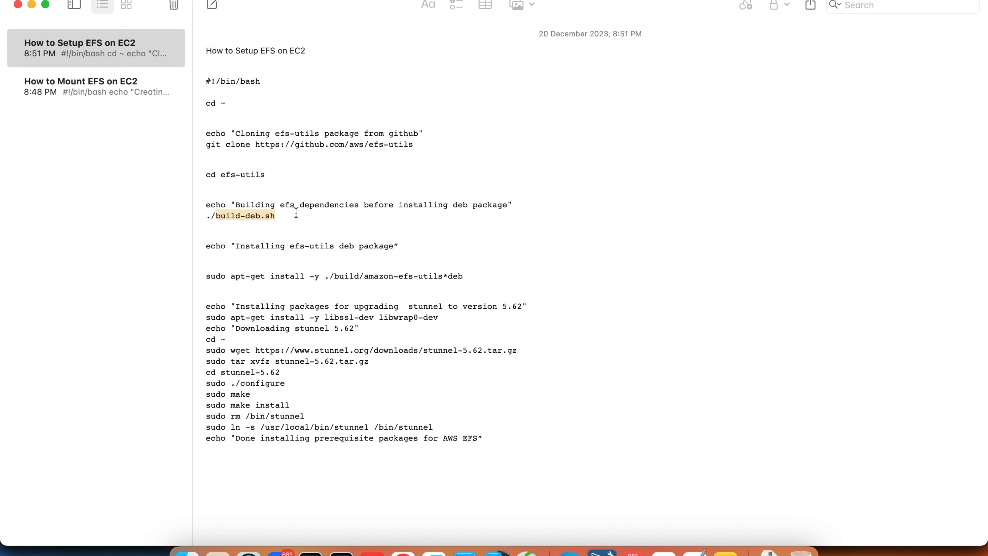
pyautogui.doubleClick(350, 277)
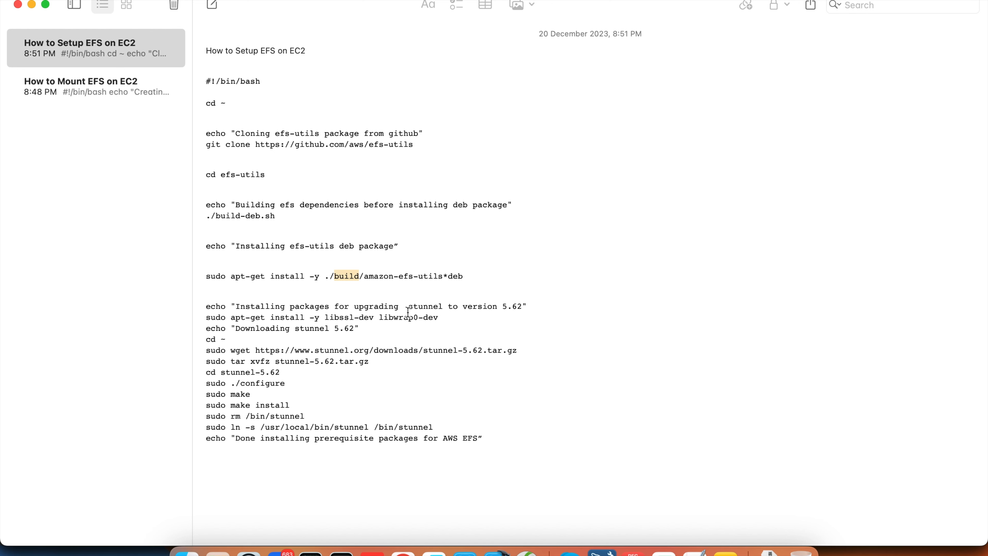
# - Insert blank lines after the "Installing packages for upgrading stunnel" echo line and the libssl-dev libwrap0-dev install line
pyautogui.click(550, 307)
pyautogui.press('Return')
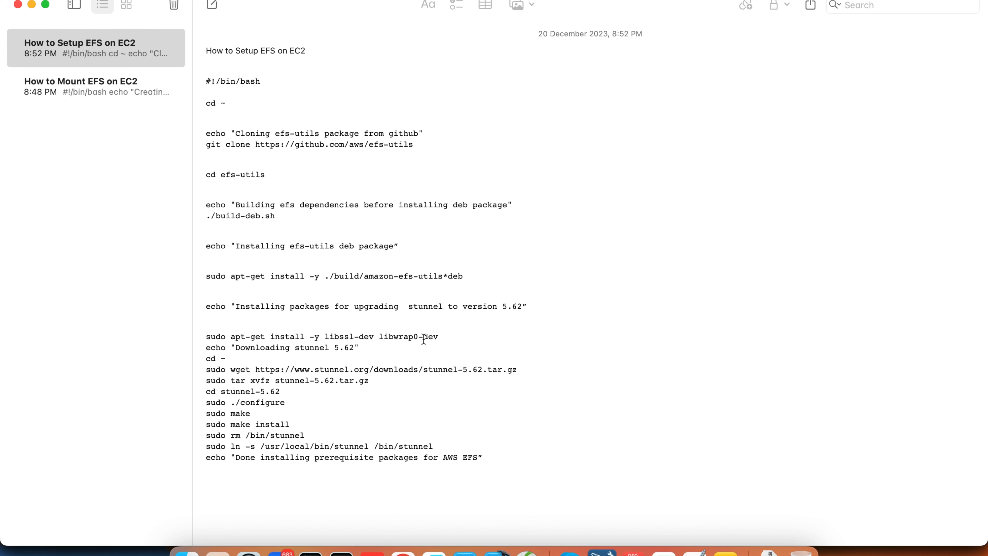
pyautogui.press('Return')
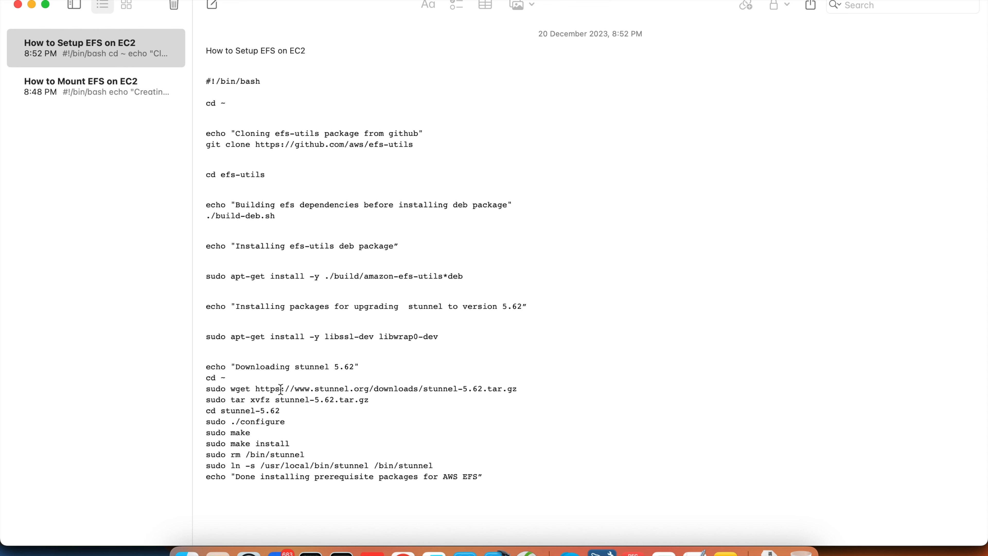
# - Highlight the stunnel.org address in the wget line, then switch to Chrome and open the stunnel Downloads page from the site's home page
pyautogui.moveTo(256, 389); pyautogui.dragTo(370, 389)
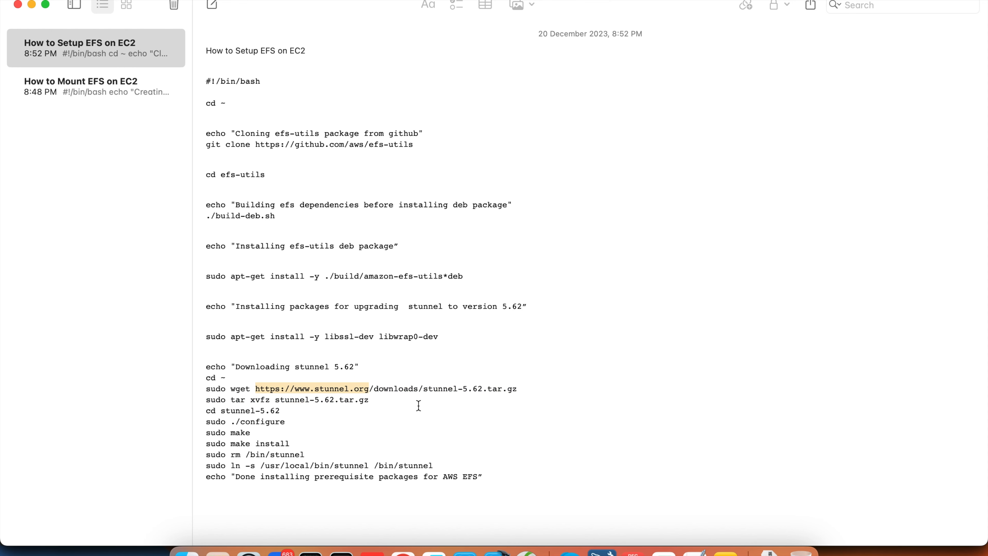
pyautogui.click(403, 552)
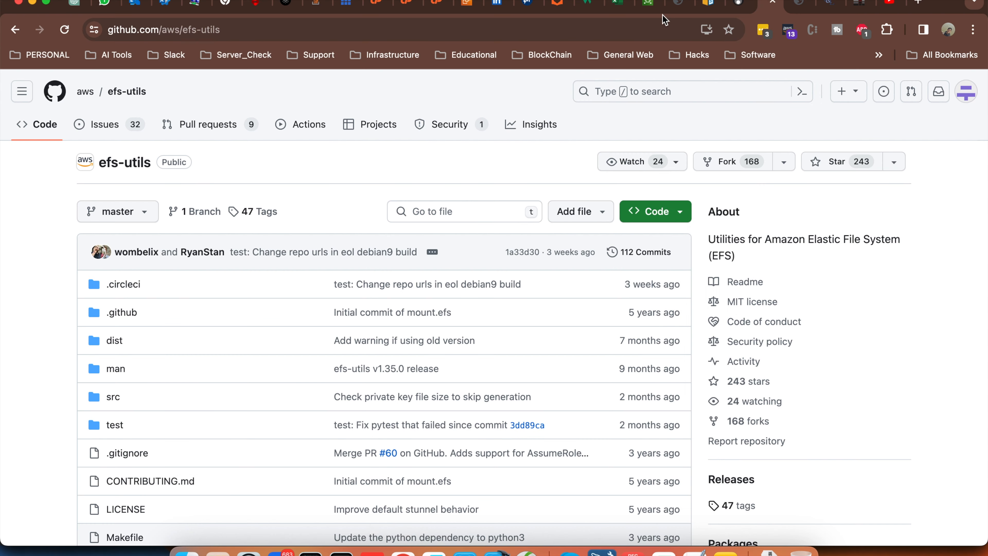
pyautogui.click(738, 7)
pyautogui.scroll(6, 135, 77)
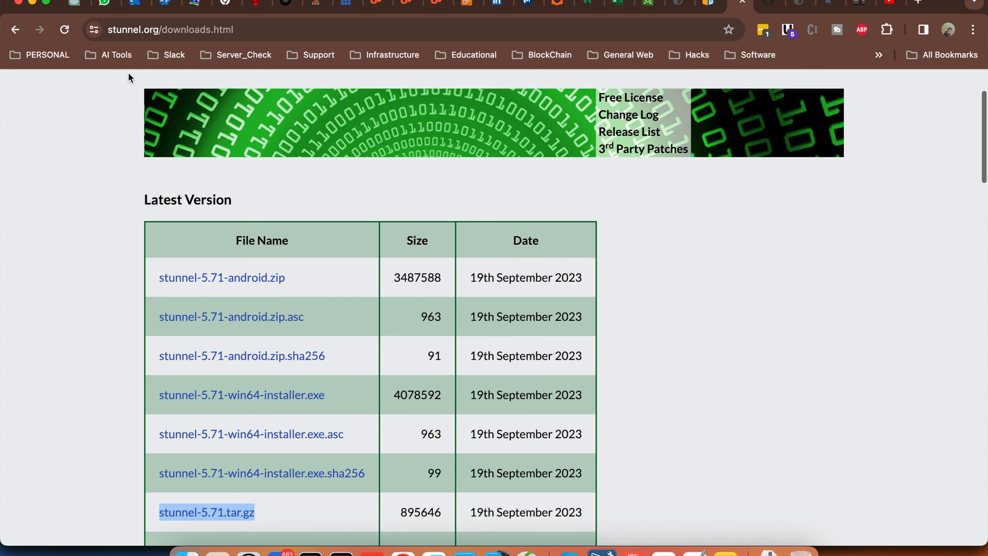
pyautogui.click(180, 132)
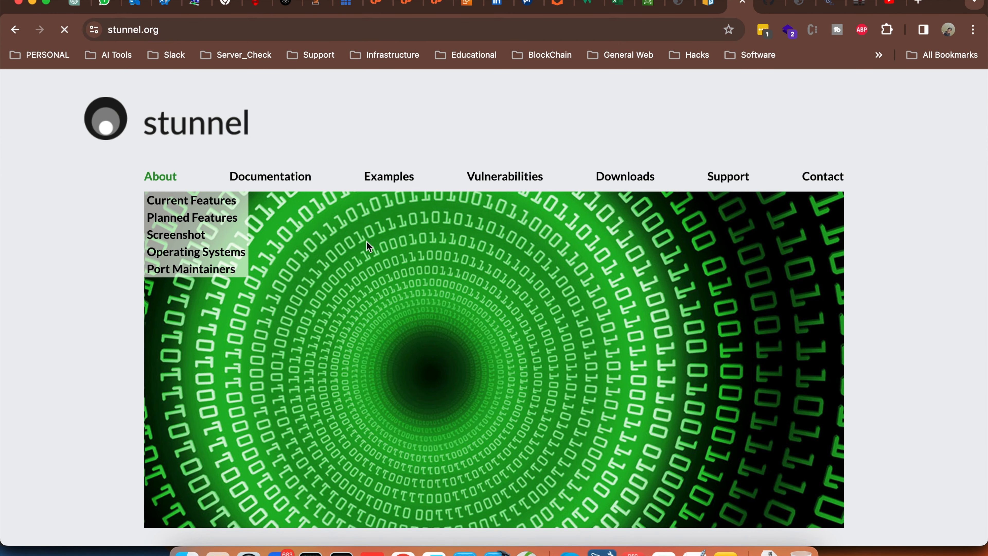
pyautogui.click(625, 188)
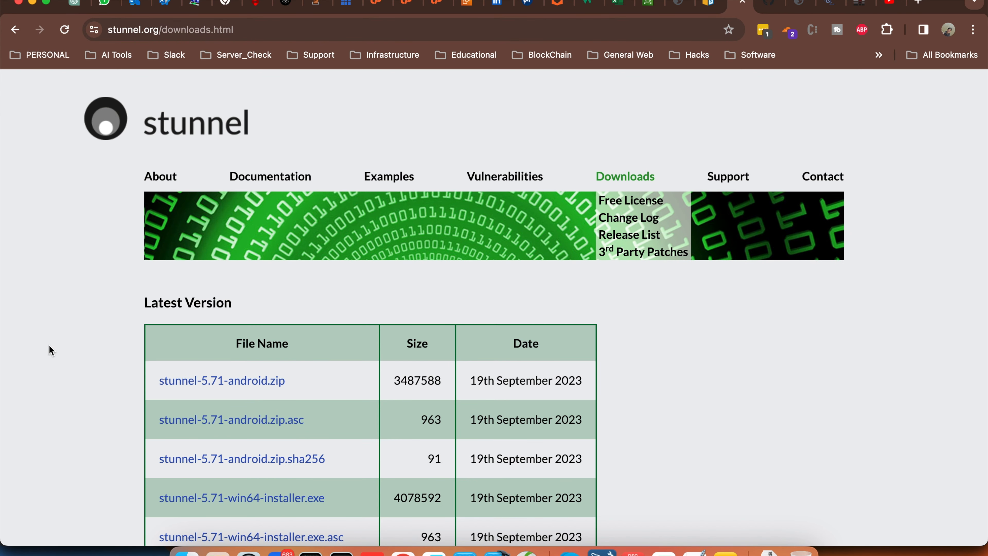
# - Copy the link address of stunnel-5.71.tar.gz from the Latest Version table
pyautogui.scroll(-1, 49, 345)
pyautogui.scroll(-2, 51, 350)
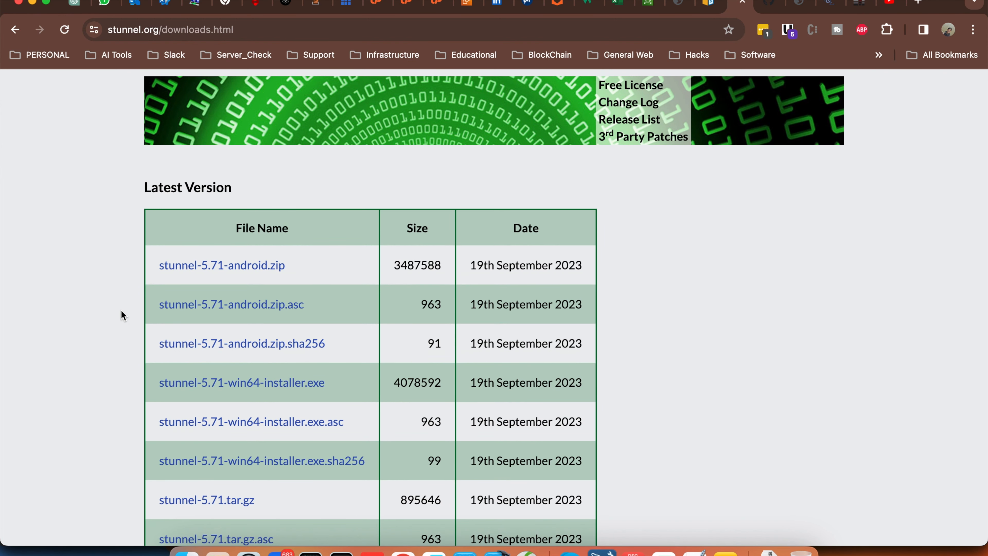
pyautogui.scroll(-3, 120, 310)
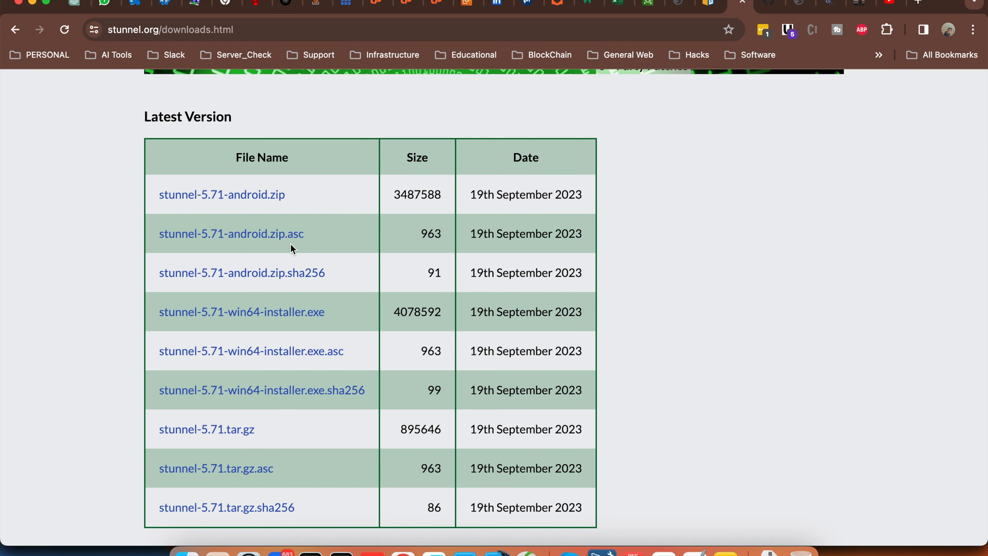
pyautogui.scroll(-1, 364, 410)
pyautogui.scroll(-2, 364, 411)
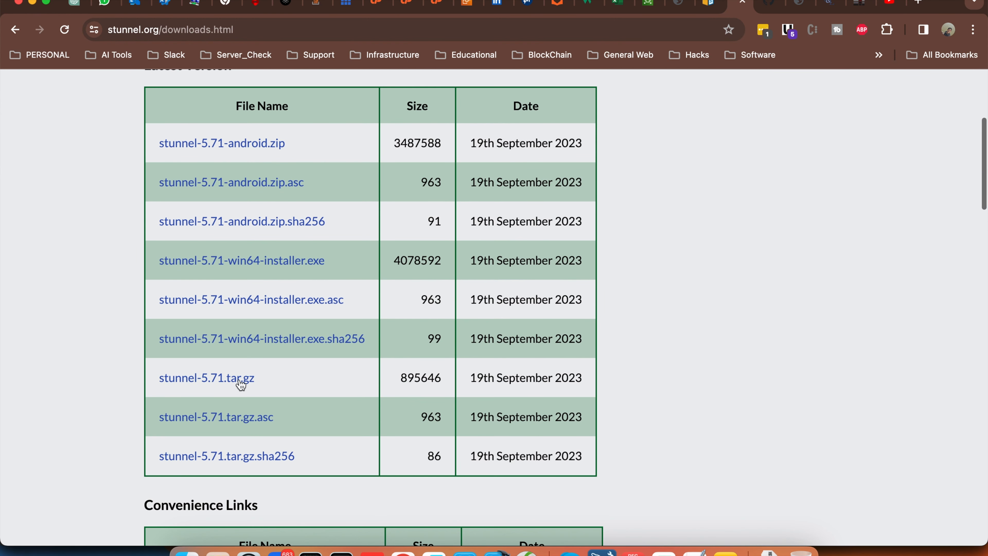
pyautogui.moveTo(255, 377); pyautogui.dragTo(160, 378)
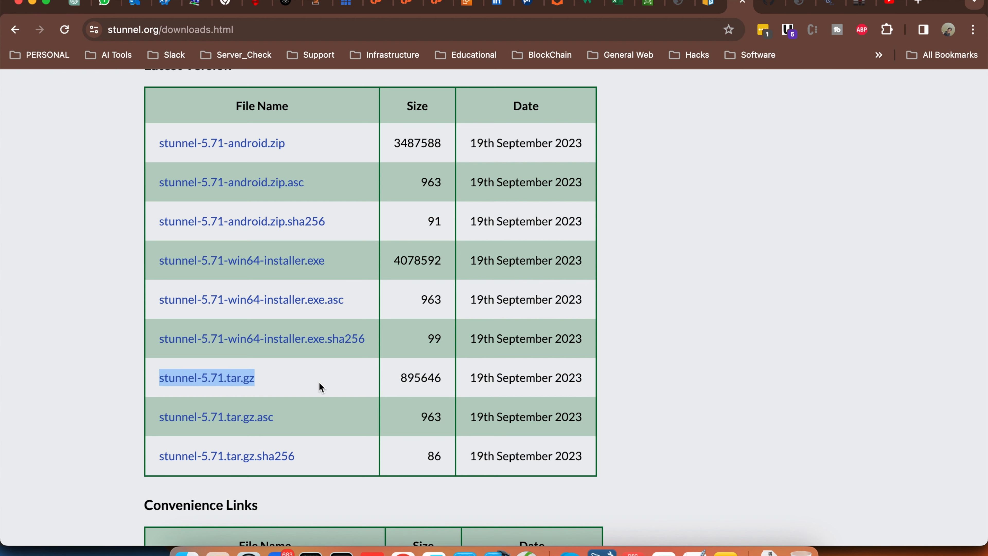
pyautogui.rightClick(227, 377)
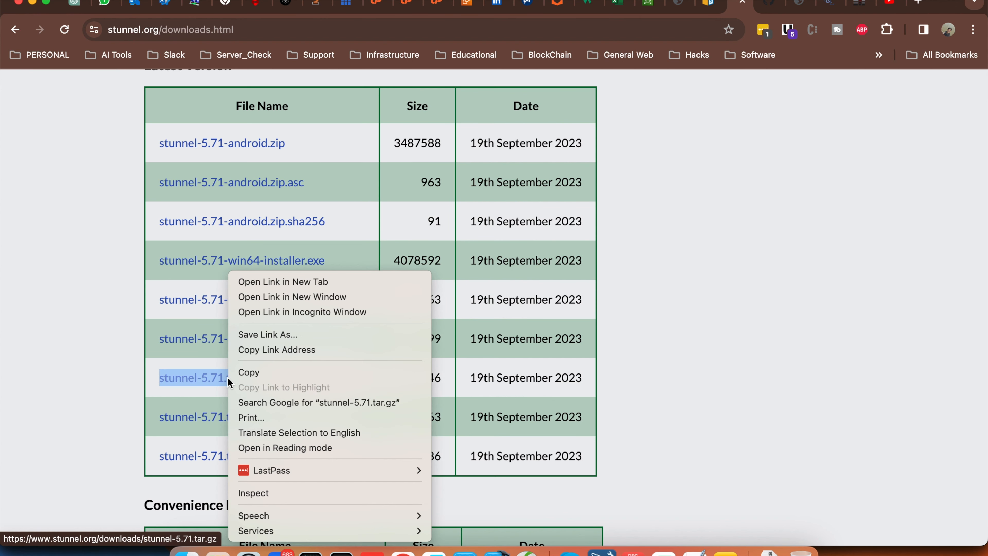
pyautogui.click(278, 350)
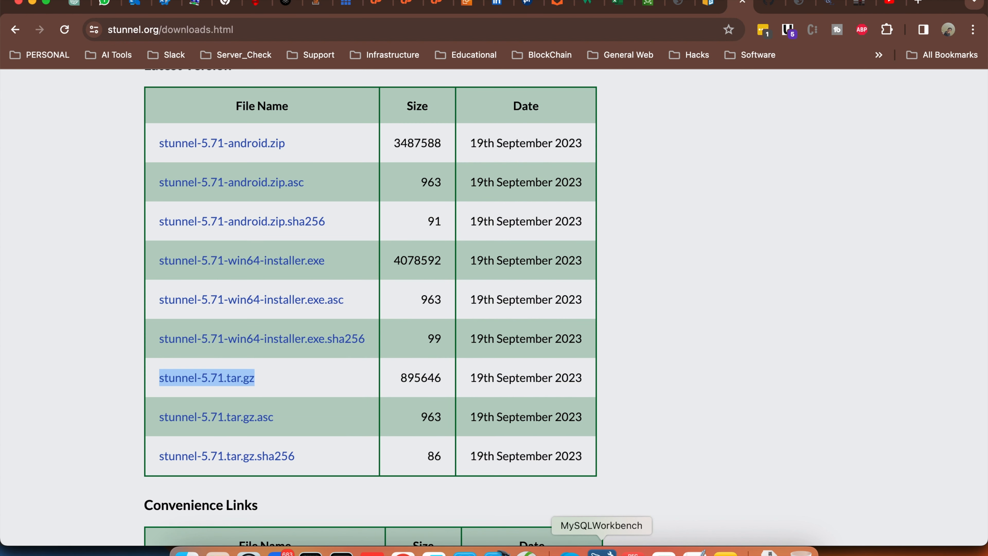
pyautogui.click(725, 551)
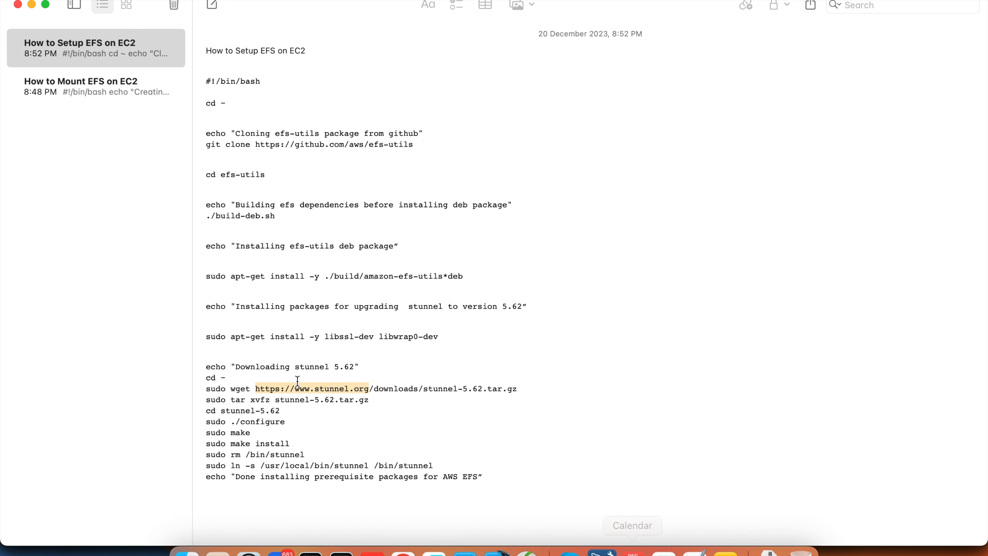
pyautogui.click(279, 389)
pyautogui.moveTo(257, 388); pyautogui.dragTo(519, 388)
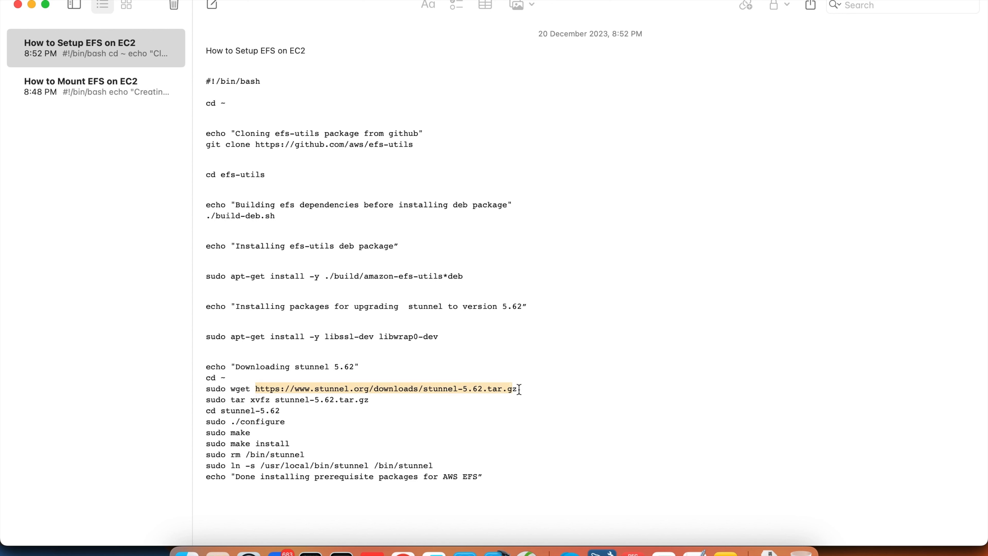
pyautogui.press('super+v')
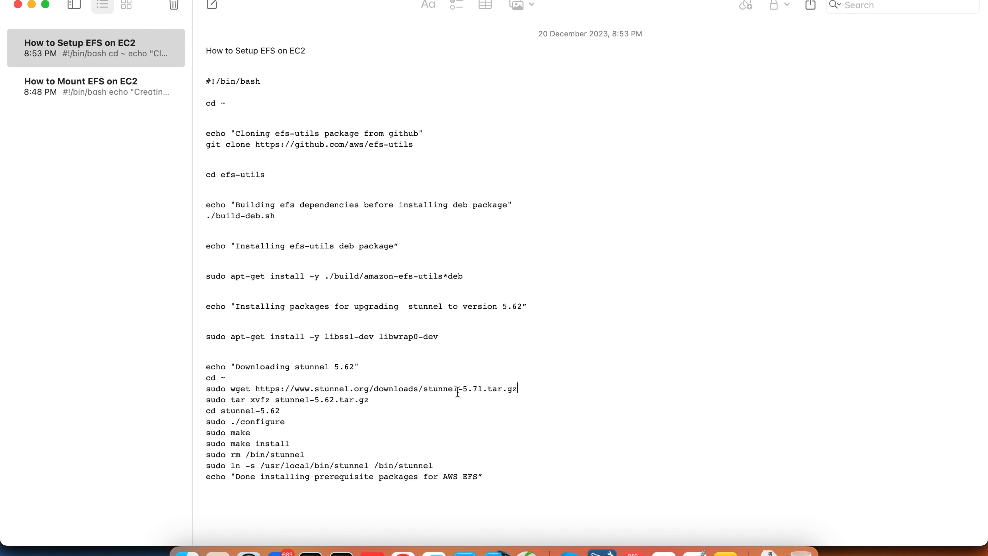
# - Set the version in the "Downloading stunnel" echo line to 5.71 and highlight the cd ~ and wget lines beneath it
pyautogui.moveTo(463, 388); pyautogui.dragTo(486, 390)
pyautogui.click(349, 366)
pyautogui.press('BackSpace')
pyautogui.click(371, 398)
pyautogui.moveTo(230, 377); pyautogui.dragTo(207, 380)
pyautogui.moveTo(205, 389); pyautogui.dragTo(519, 389)
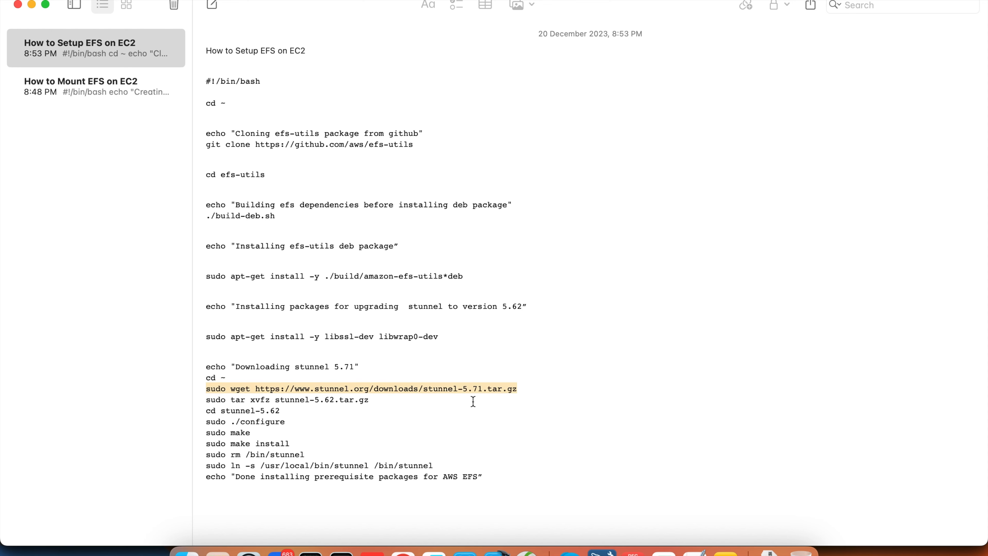
# - Insert blank lines before and after the sudo tar xvfz line and set its archive version to 5.71
pyautogui.click(378, 399)
pyautogui.press('Return')
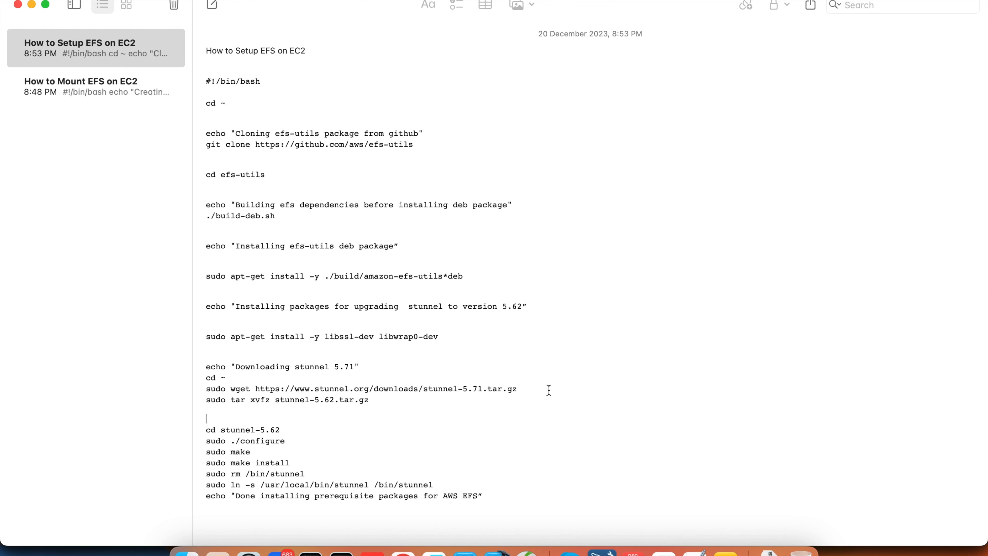
pyautogui.press('Return')
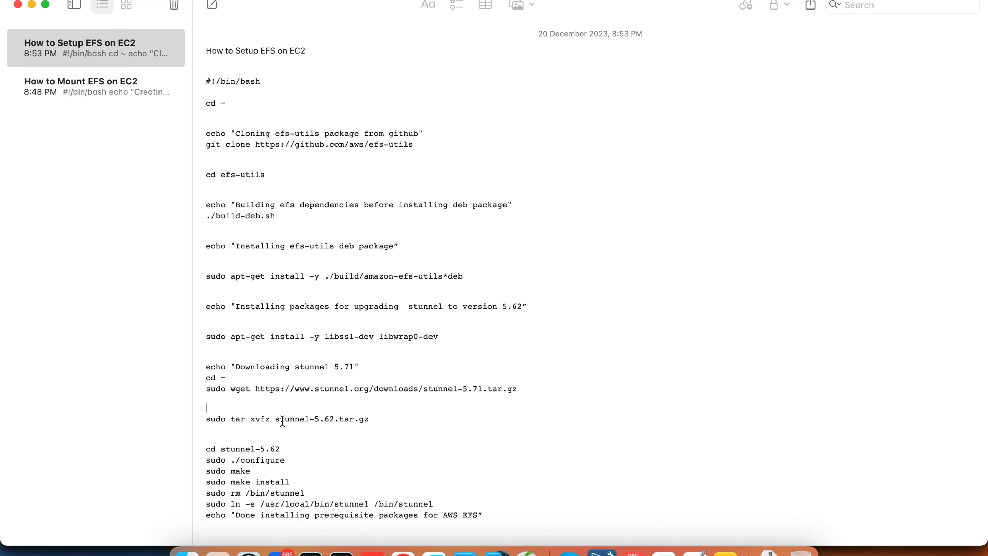
pyautogui.doubleClick(330, 419)
pyautogui.write('72')
pyautogui.moveTo(315, 420); pyautogui.dragTo(336, 419)
pyautogui.click(261, 451)
pyautogui.doubleClick(276, 449)
pyautogui.press('super+v')
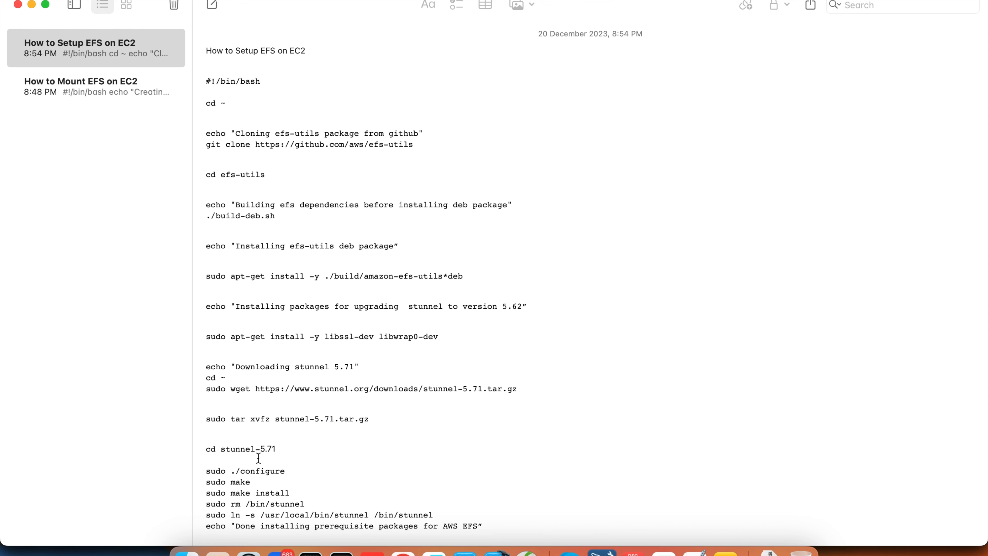
pyautogui.press('super+z')
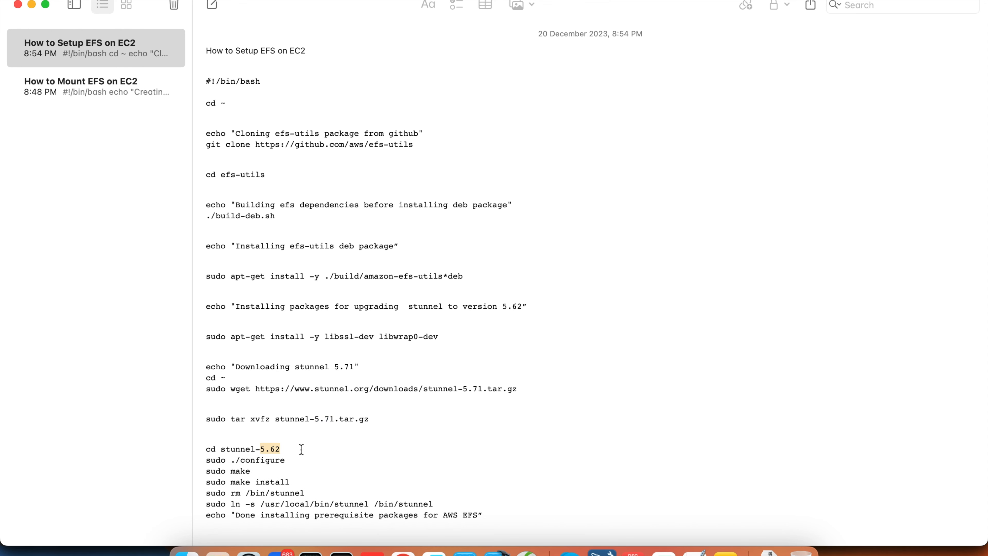
# - Change the directory in the cd stunnel line to stunnel-5.71 and insert blank lines after it
pyautogui.click(281, 450)
pyautogui.press('BackSpace')
pyautogui.press('BackSpace')
pyautogui.press('Return')
pyautogui.press('Return')
# - Highlight the sudo rm /bin/stunnel line and the sudo ln -s symlink line one after the other to review them
pyautogui.scroll(-2, 306, 487)
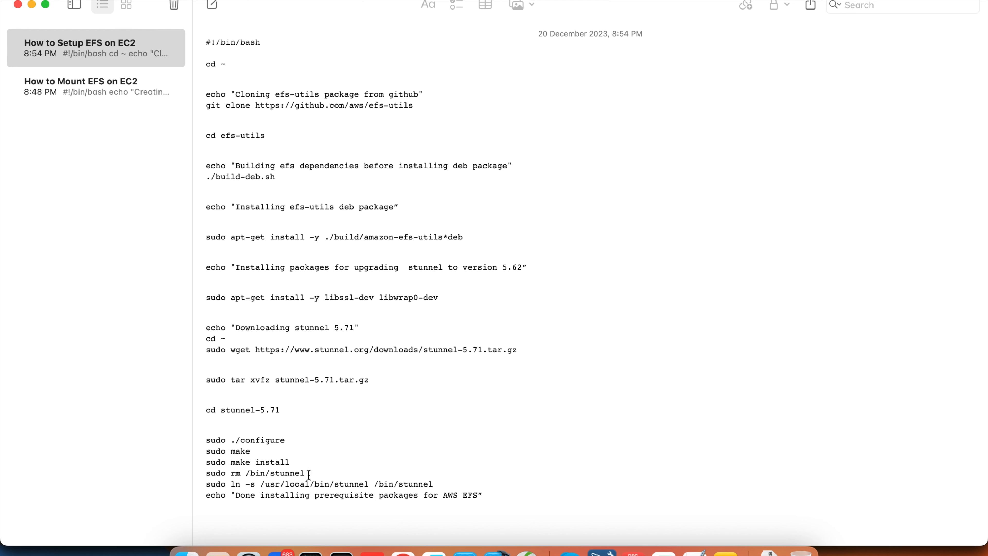
pyautogui.moveTo(309, 474); pyautogui.dragTo(203, 475)
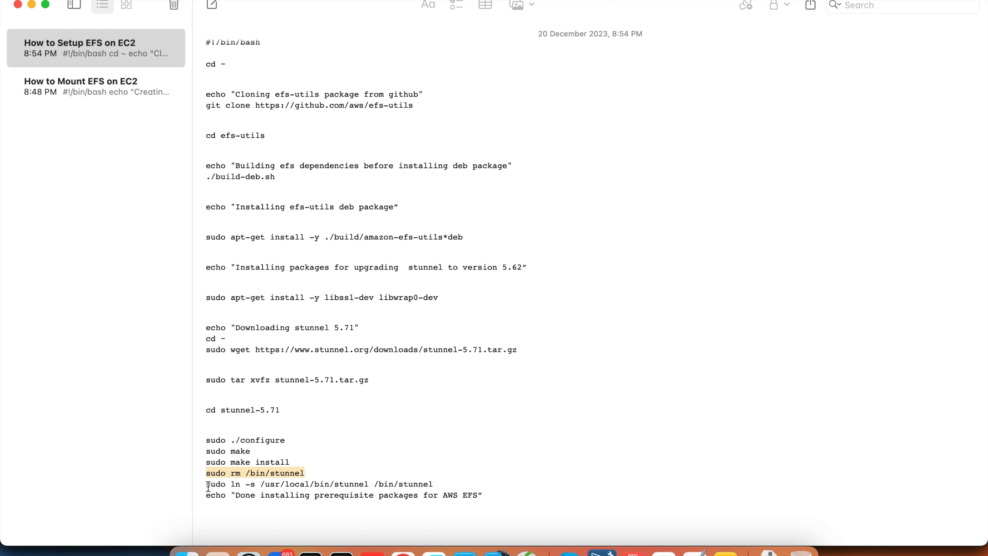
pyautogui.moveTo(206, 487); pyautogui.dragTo(439, 485)
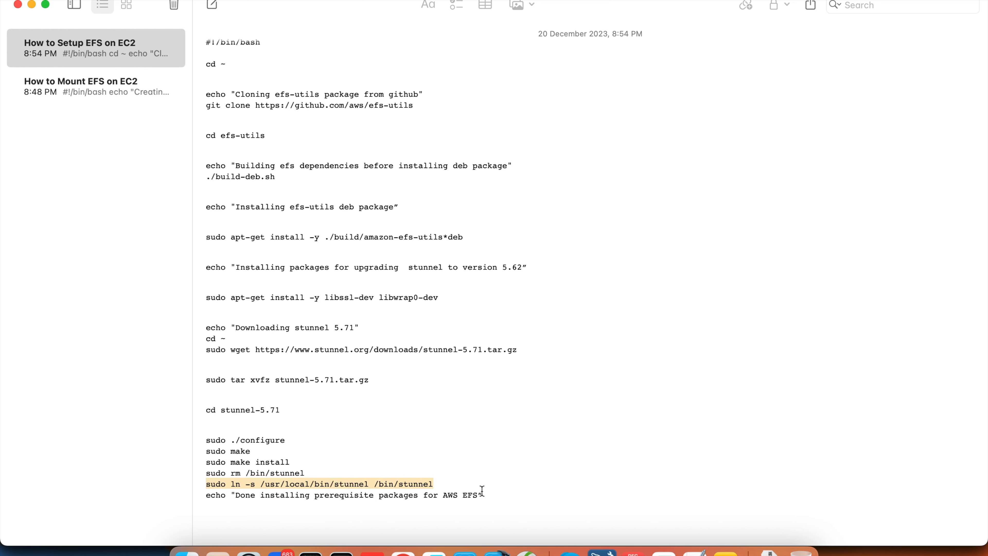
pyautogui.click(507, 492)
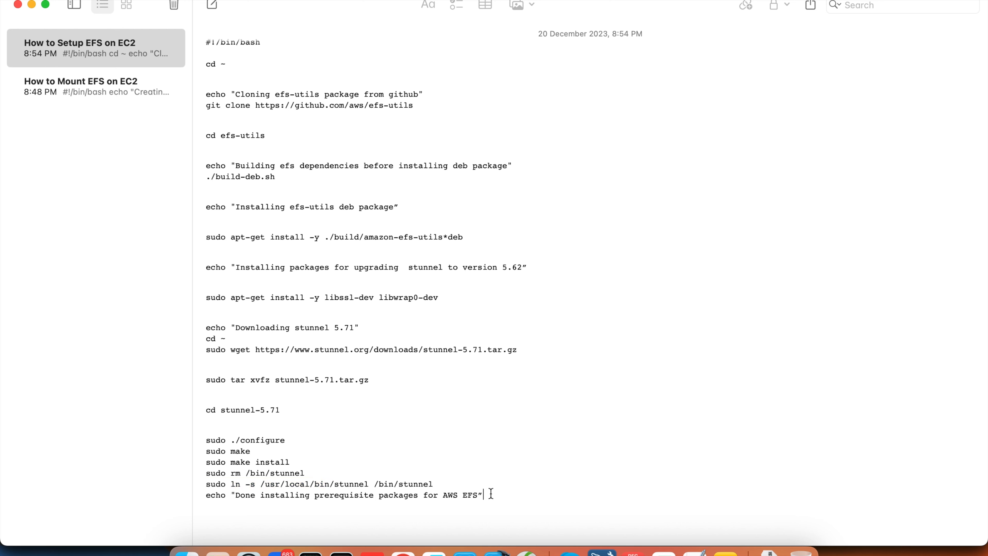
# - Insert blank space between the sudo ln -s line and the "Done installing prerequisite packages for AWS EFS" echo line
pyautogui.click(448, 486)
pyautogui.press('Return')
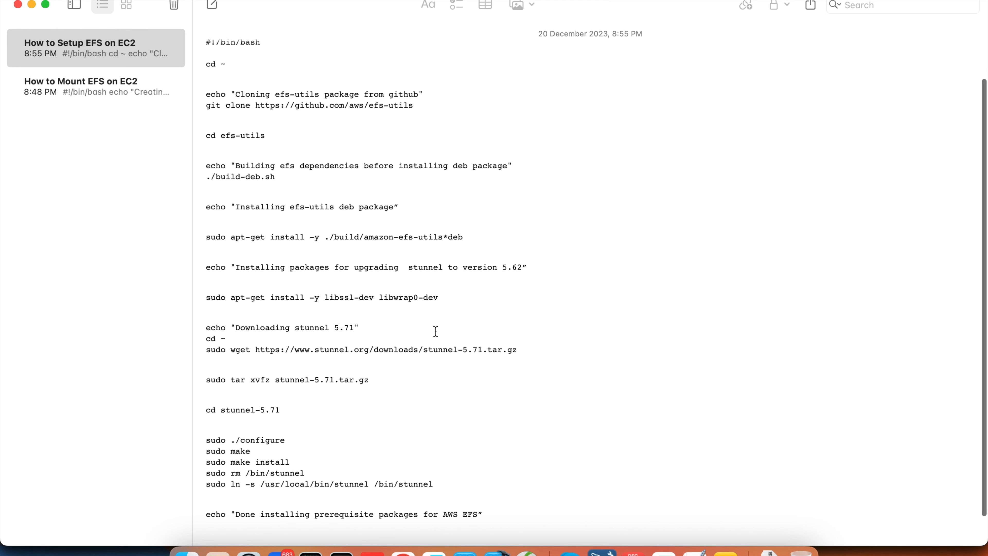
pyautogui.scroll(-1, 436, 331)
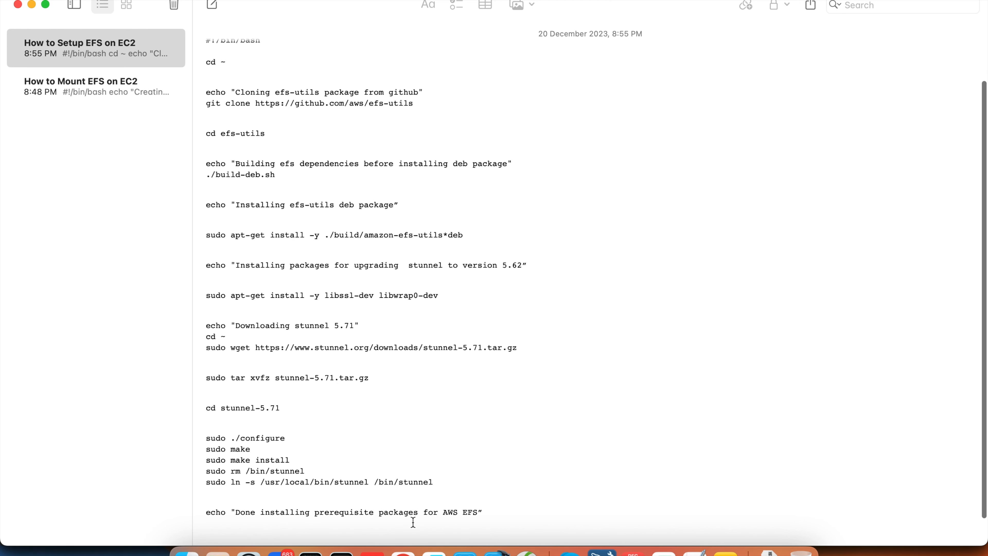
# - Switch to the AWS console in Chrome and go from the furnish file system to the Amazon EFS start page
pyautogui.click(404, 552)
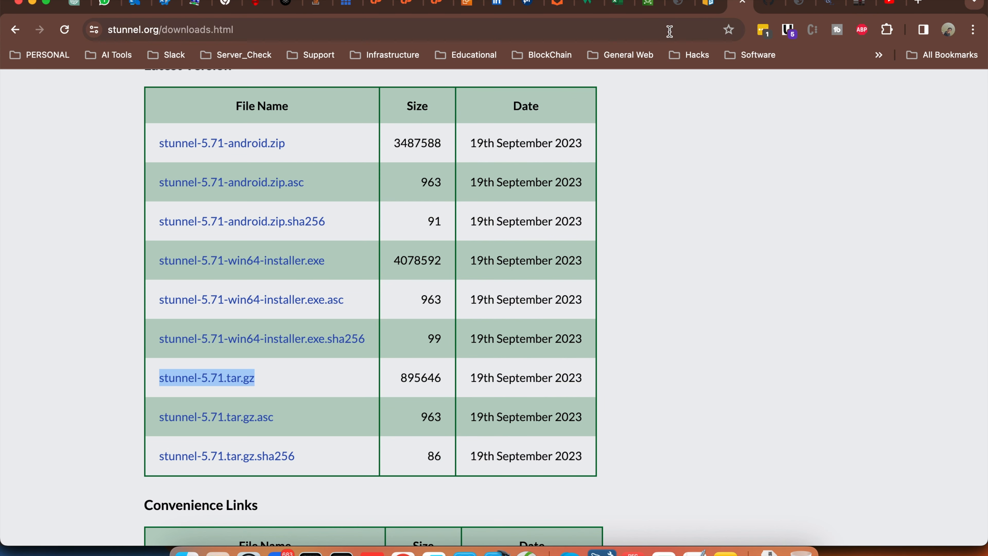
pyautogui.click(648, 3)
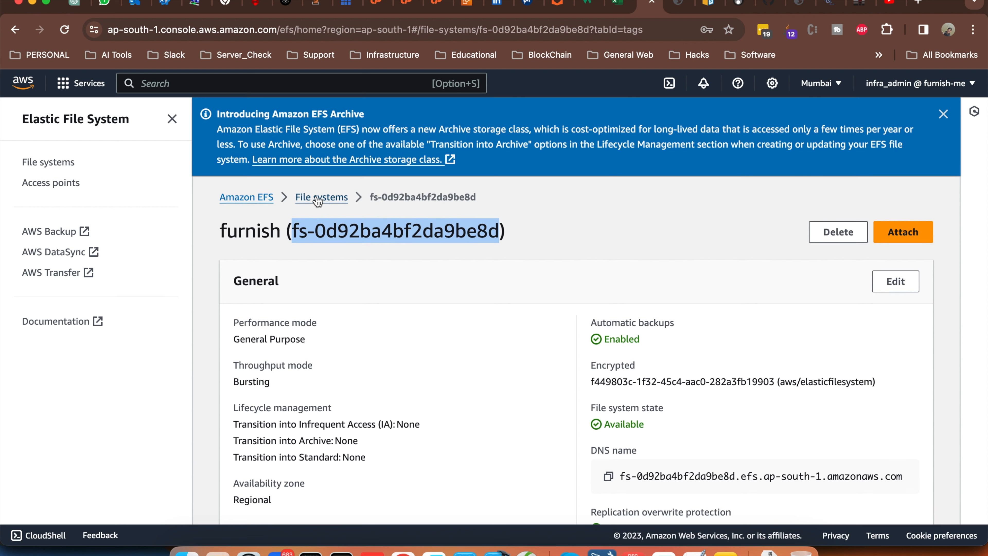
pyautogui.click(318, 198)
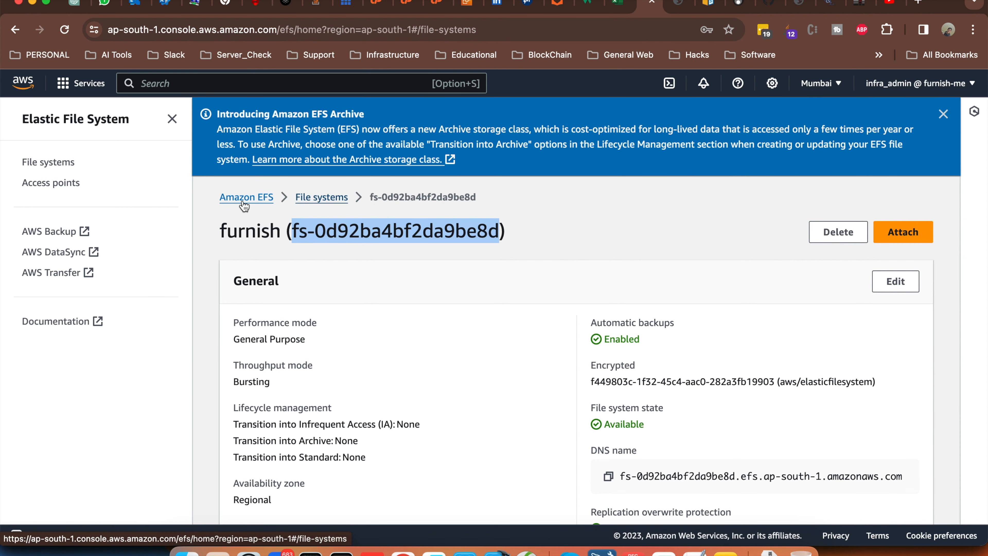
pyautogui.click(253, 199)
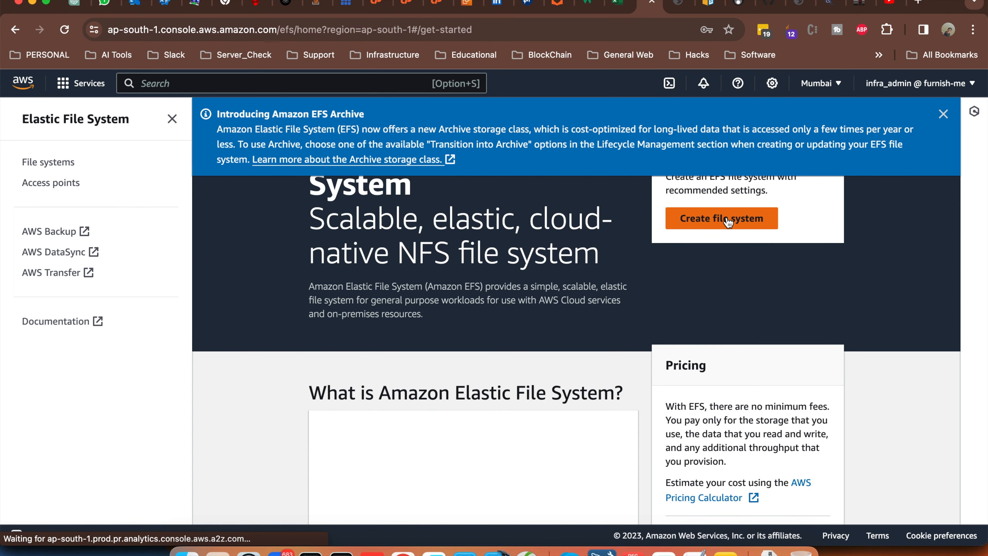
# - Start creating a file system with customized settings in the default VPC, try the One Zone type and choose Regional again
pyautogui.click(728, 222)
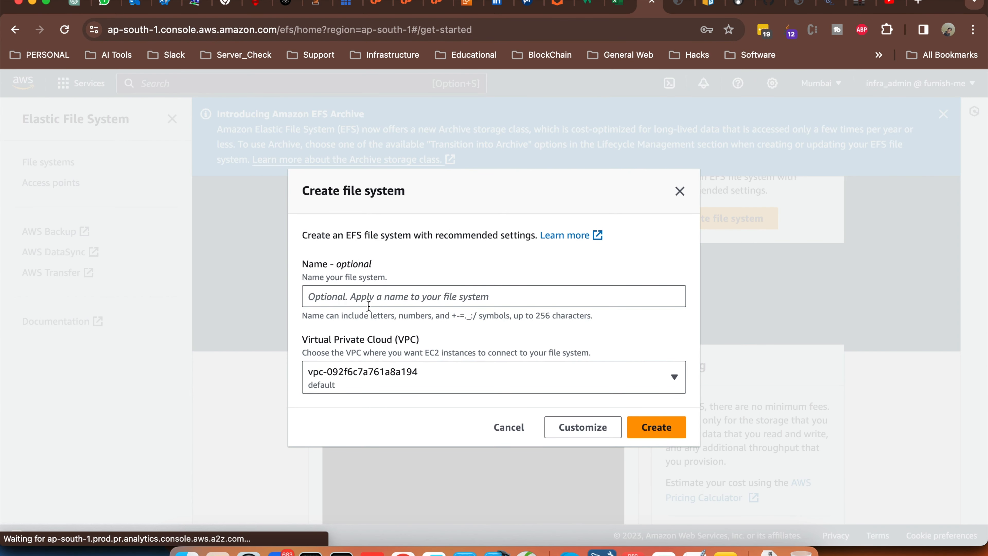
pyautogui.click(391, 297)
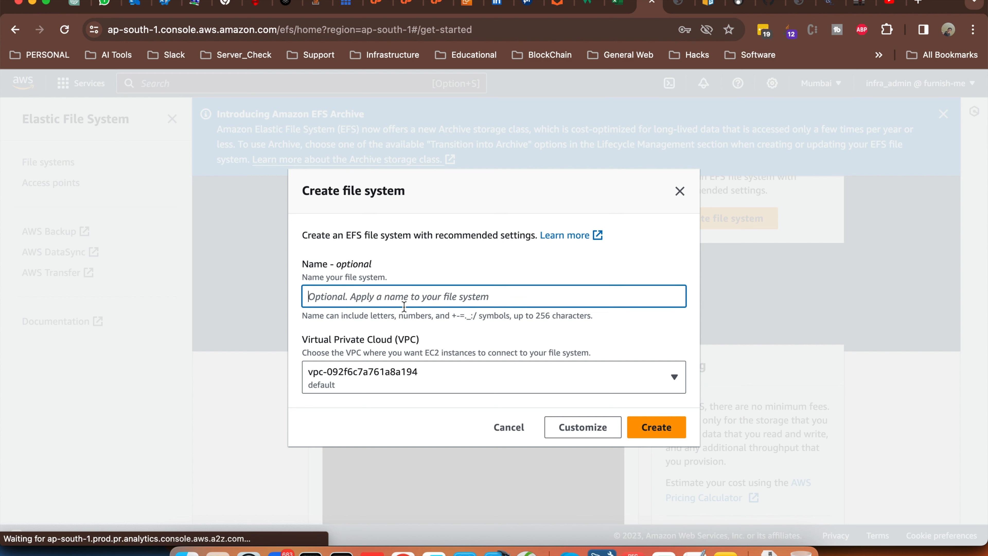
pyautogui.click(582, 428)
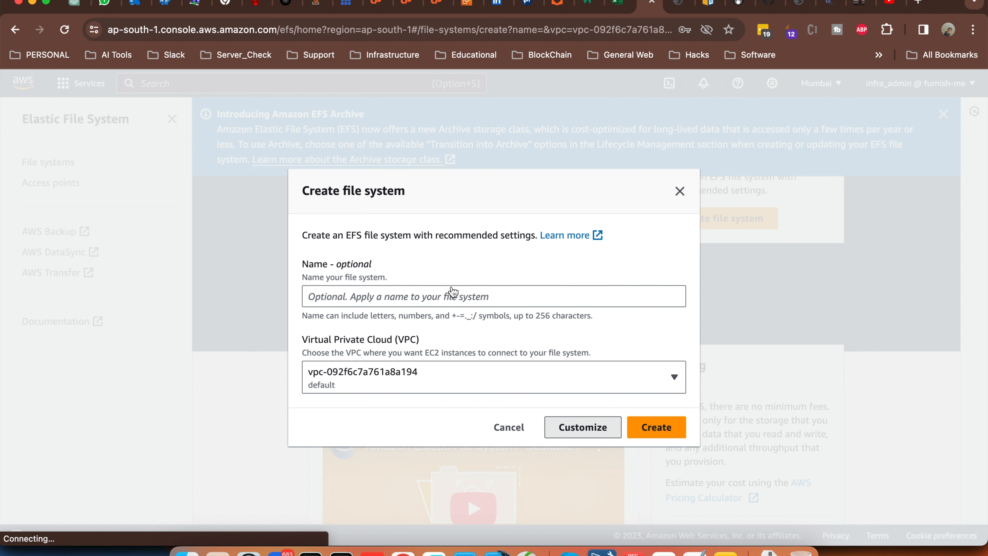
pyautogui.scroll(-5, 444, 293)
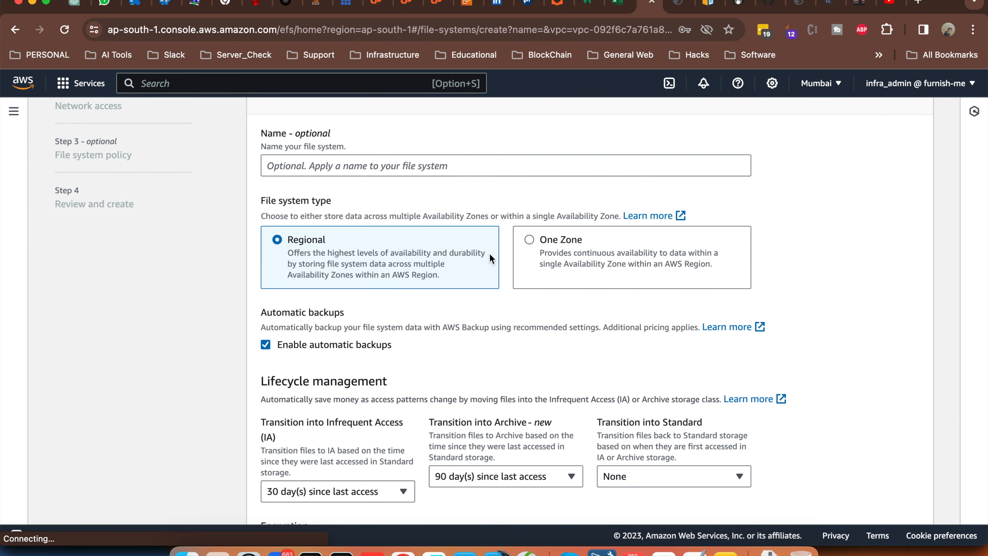
pyautogui.click(551, 247)
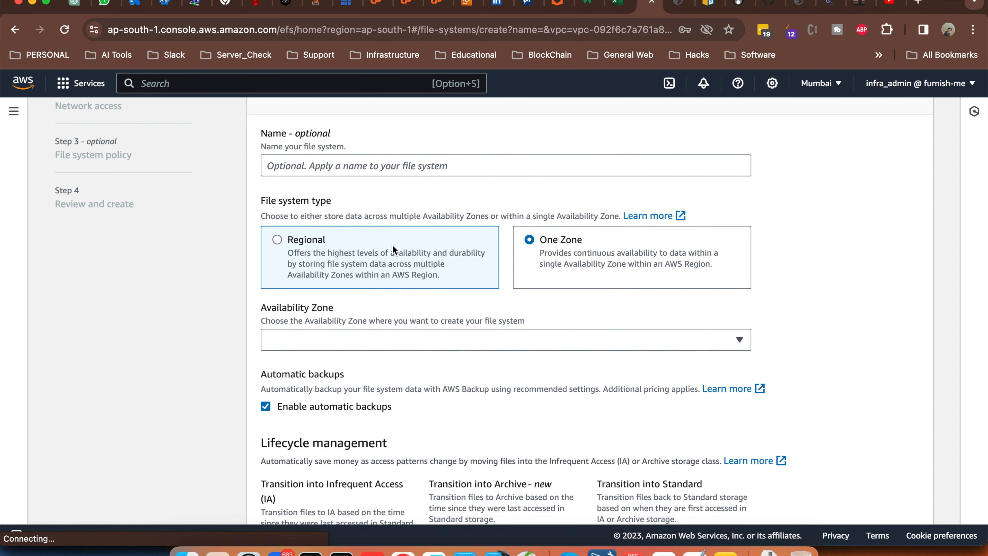
pyautogui.click(374, 253)
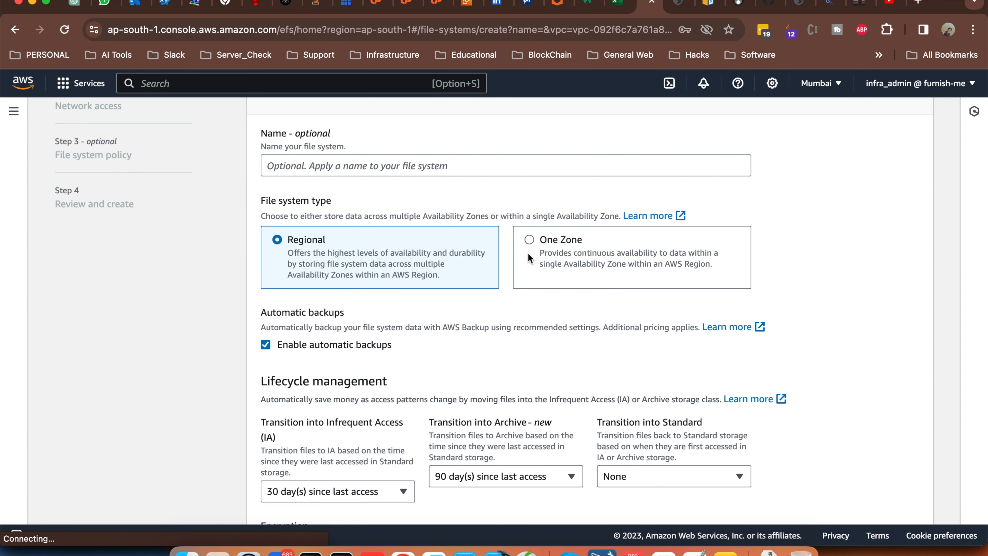
# - Try the One Zone file system type, look at its Availability Zone choices, and switch back to Regional
pyautogui.click(541, 254)
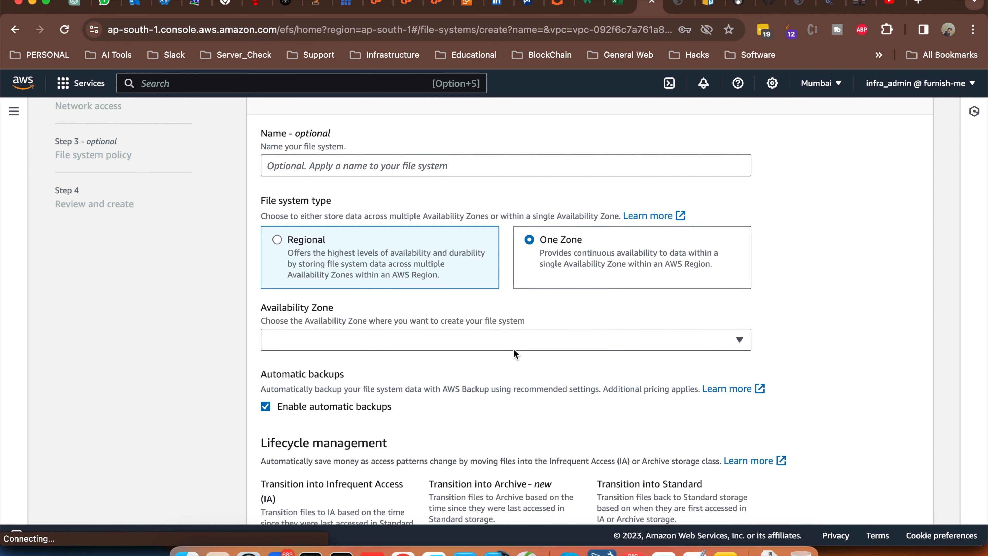
pyautogui.click(543, 343)
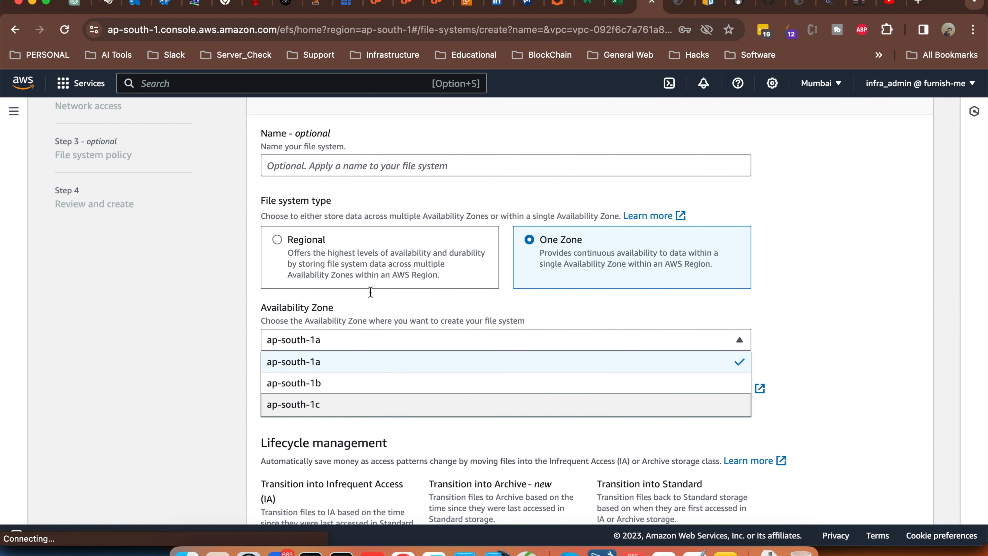
pyautogui.click(303, 242)
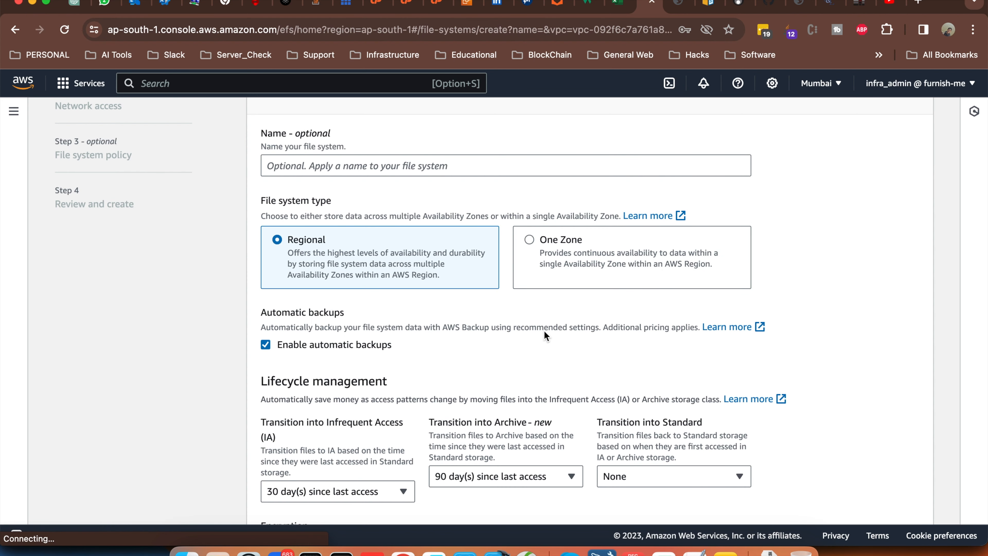
# - Set both the Infrequent Access and the Archive lifecycle transitions to None
pyautogui.scroll(-3, 544, 330)
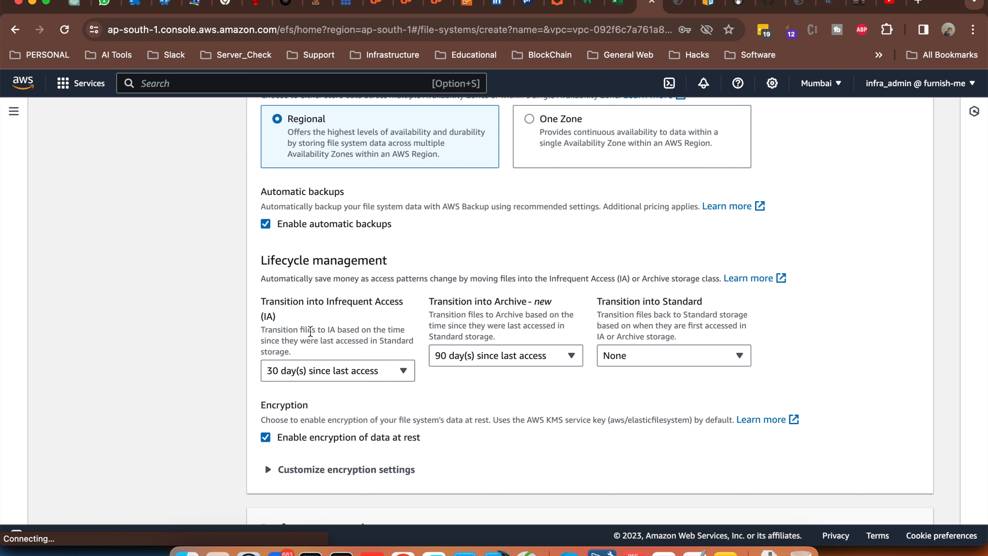
pyautogui.click(386, 378)
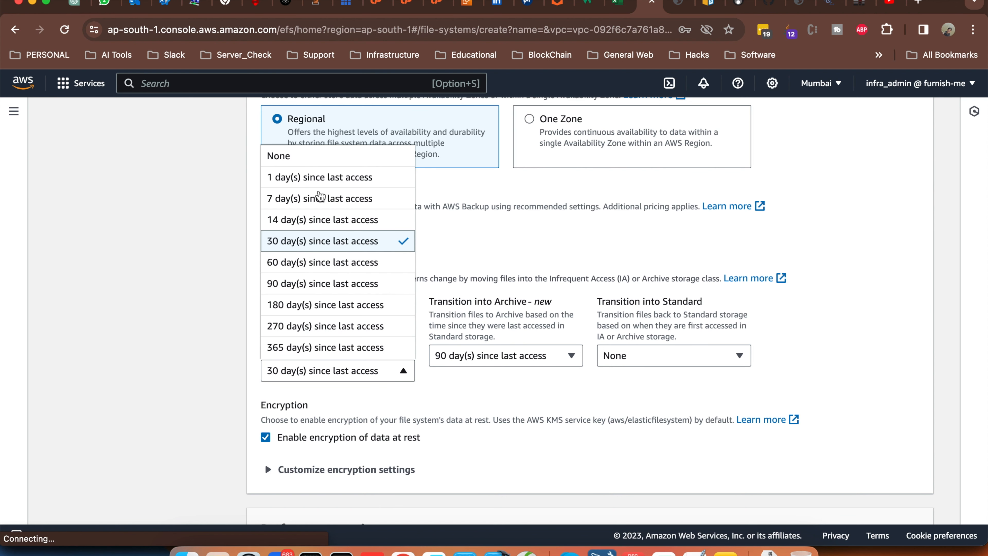
pyautogui.click(309, 159)
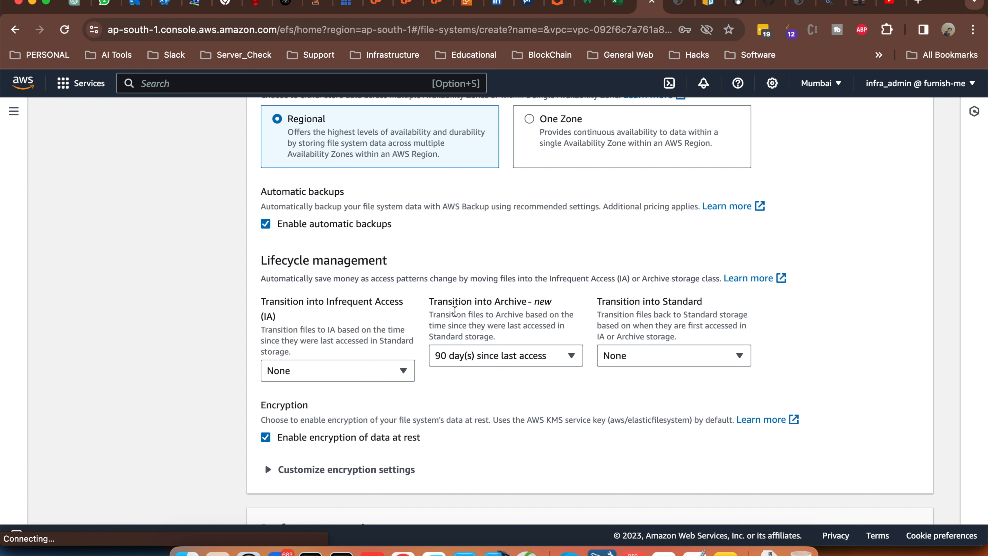
pyautogui.click(556, 357)
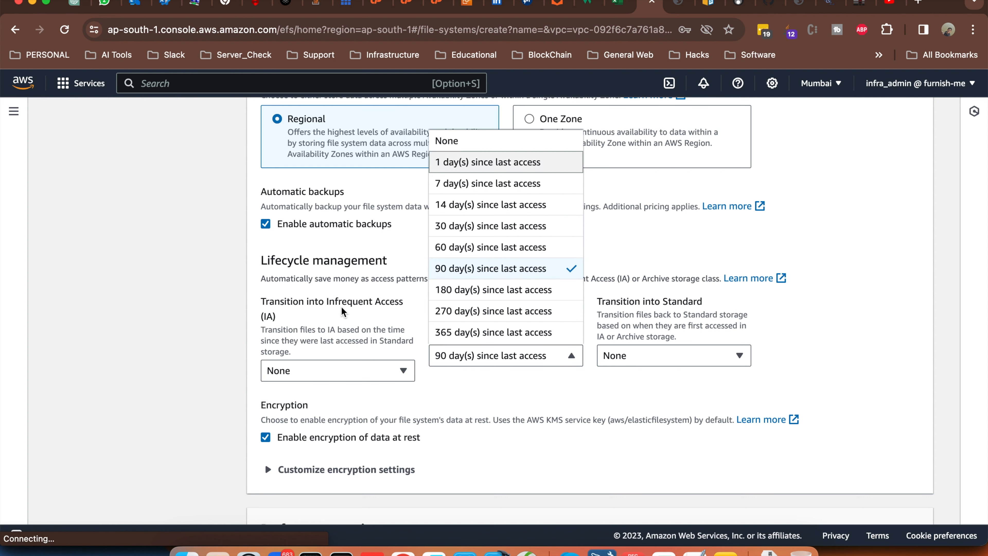
pyautogui.click(622, 315)
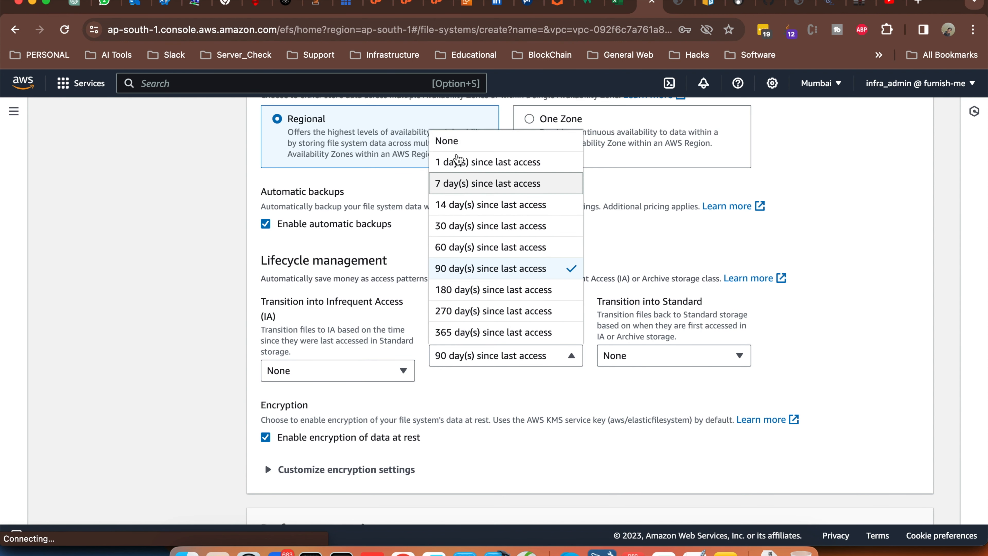
pyautogui.click(455, 142)
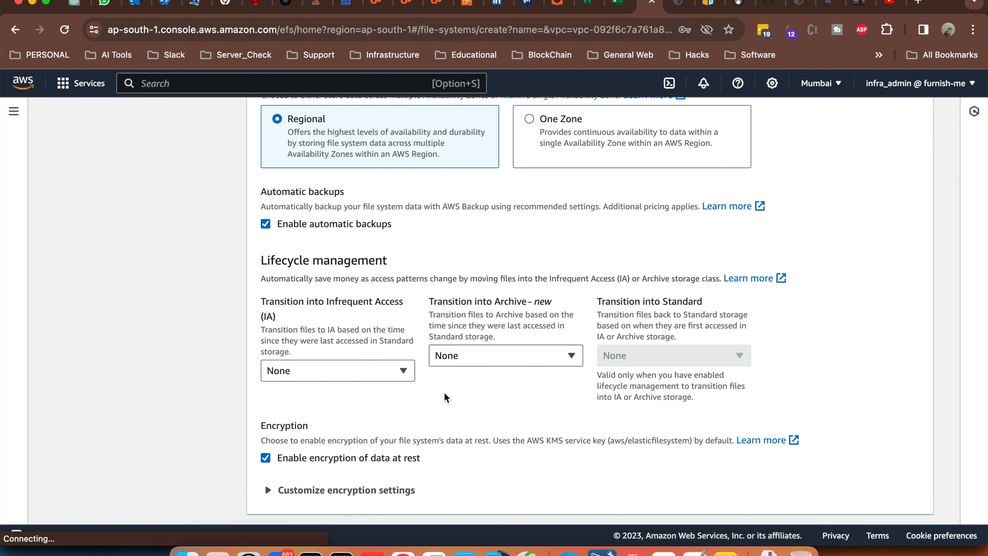
# - Try the Bursting throughput mode in the performance settings and return to Enhanced
pyautogui.scroll(-6, 446, 396)
pyautogui.scroll(-2, 444, 392)
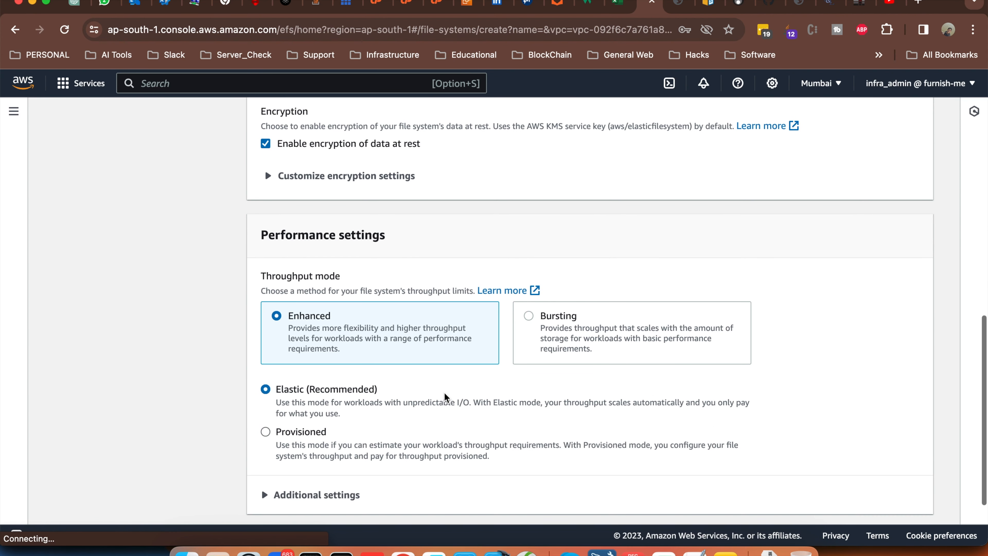
pyautogui.scroll(-1, 385, 348)
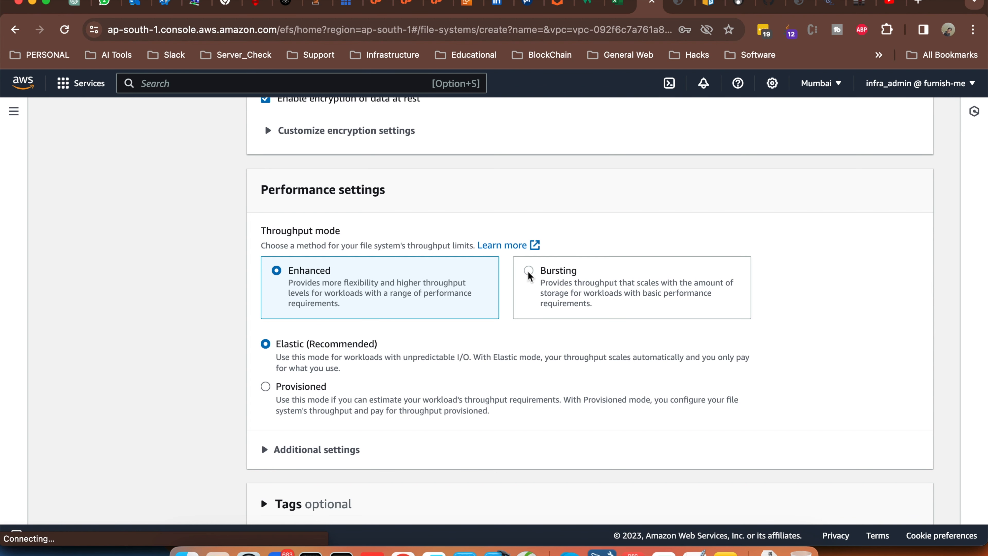
pyautogui.click(554, 310)
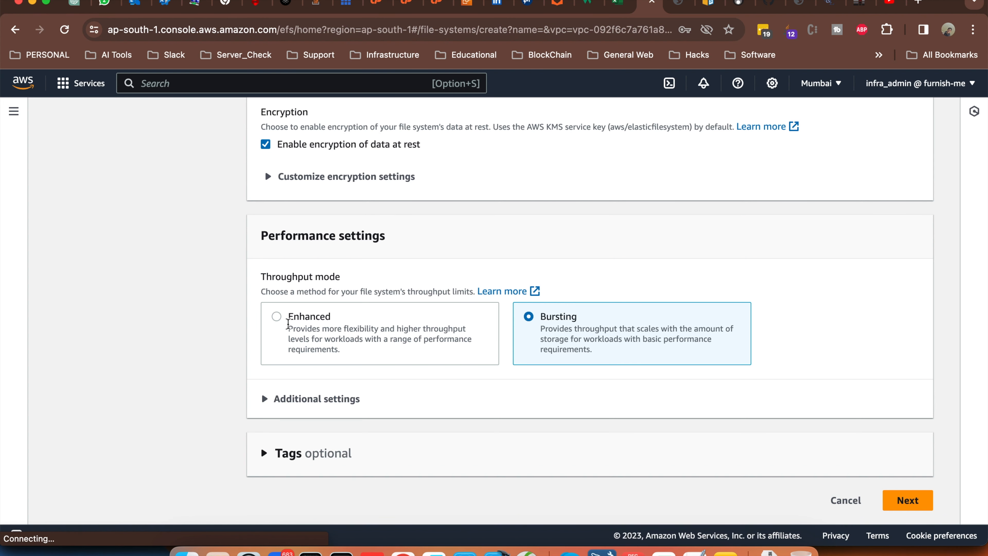
pyautogui.click(373, 320)
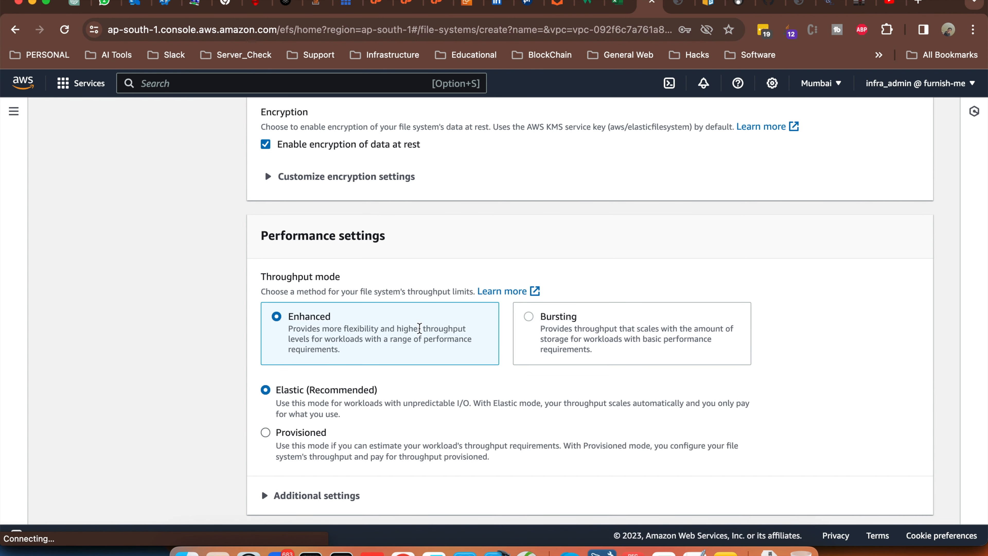
# - Choose Provisioned throughput with 100 MiB/s, and highlight the monthly bill estimate and the maximum read throughput
pyautogui.scroll(-3, 390, 327)
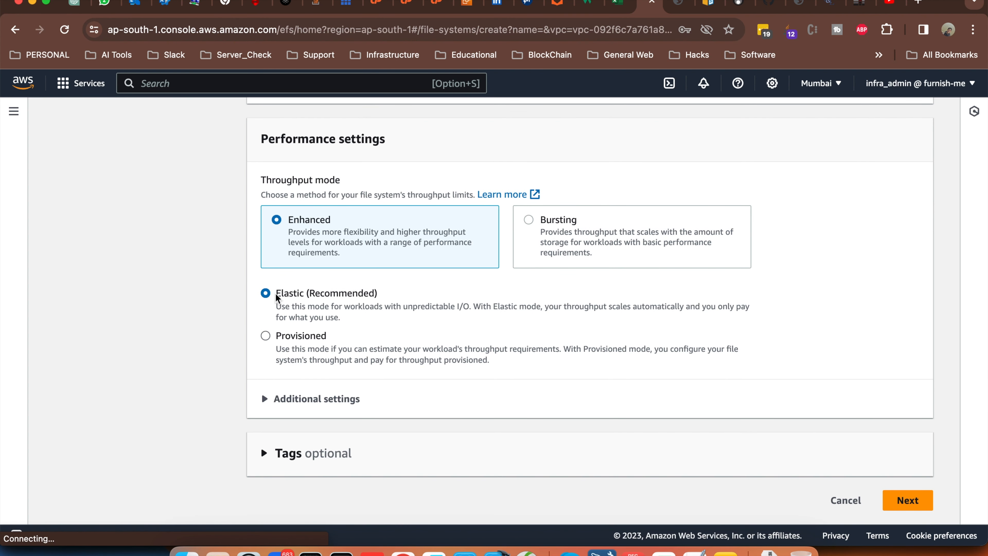
pyautogui.click(265, 335)
pyautogui.scroll(-2, 389, 350)
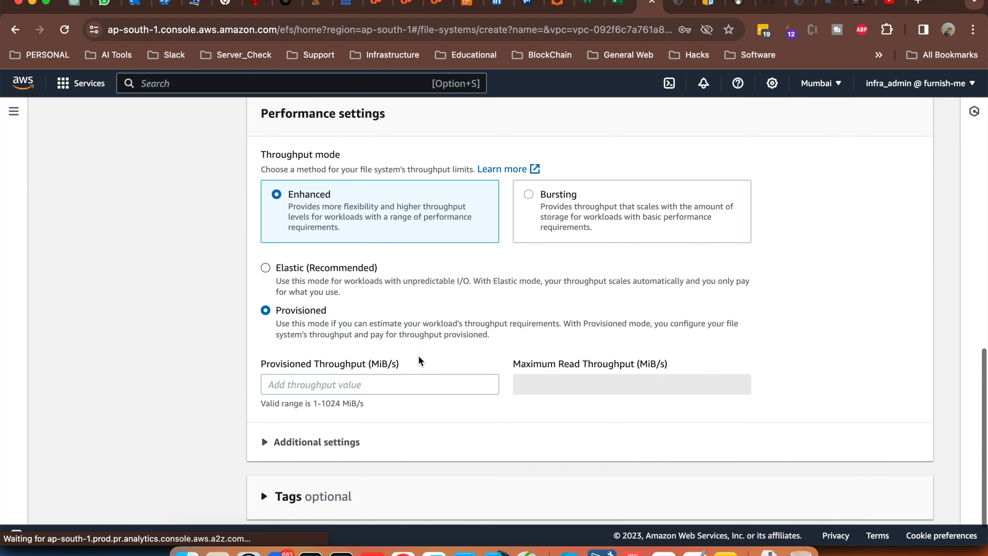
pyautogui.click(351, 367)
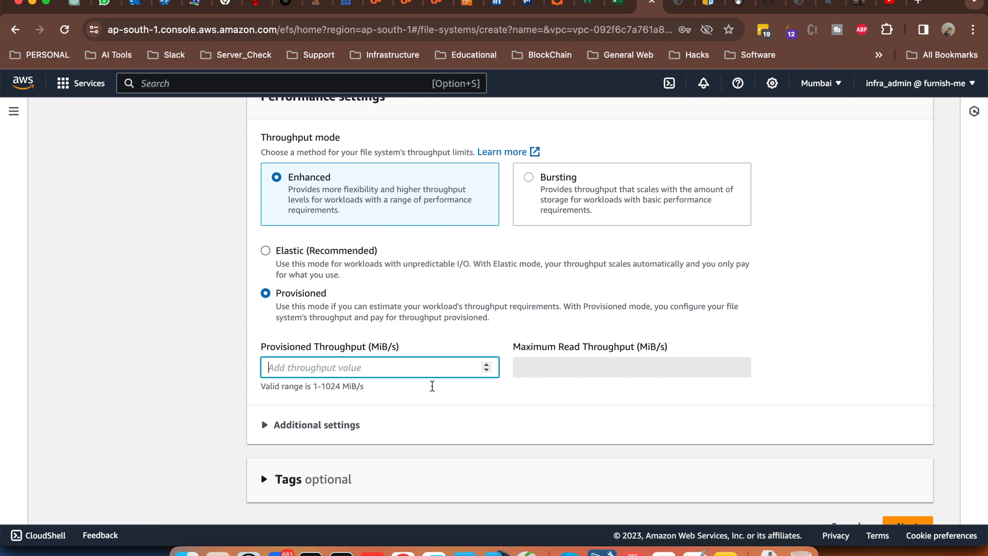
pyautogui.write('100')
pyautogui.click(314, 402)
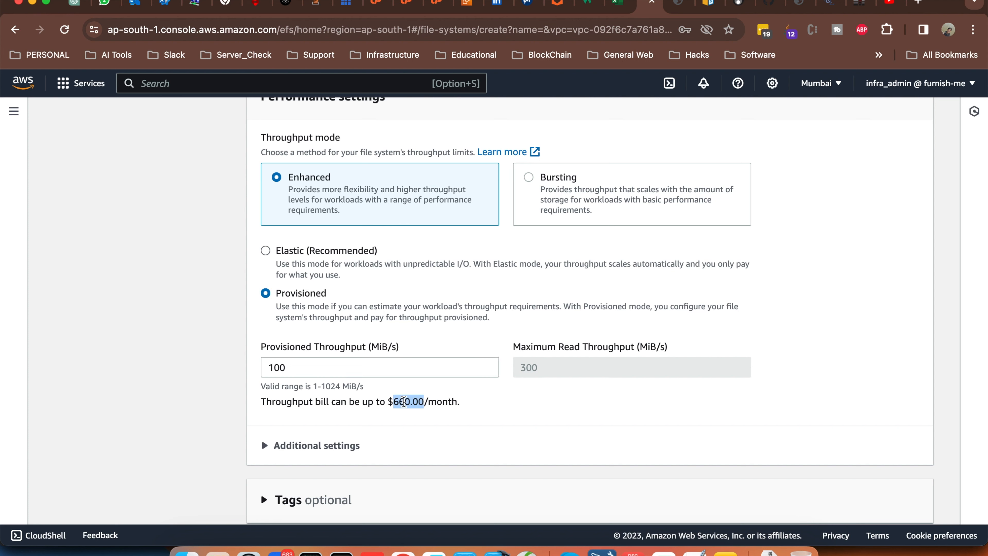
pyautogui.tripleClick(404, 402)
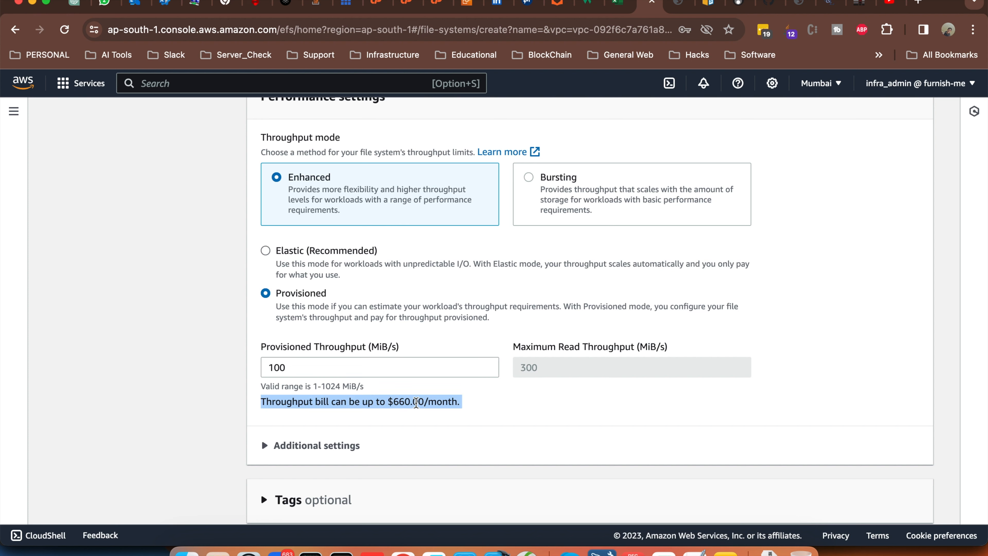
pyautogui.doubleClick(536, 371)
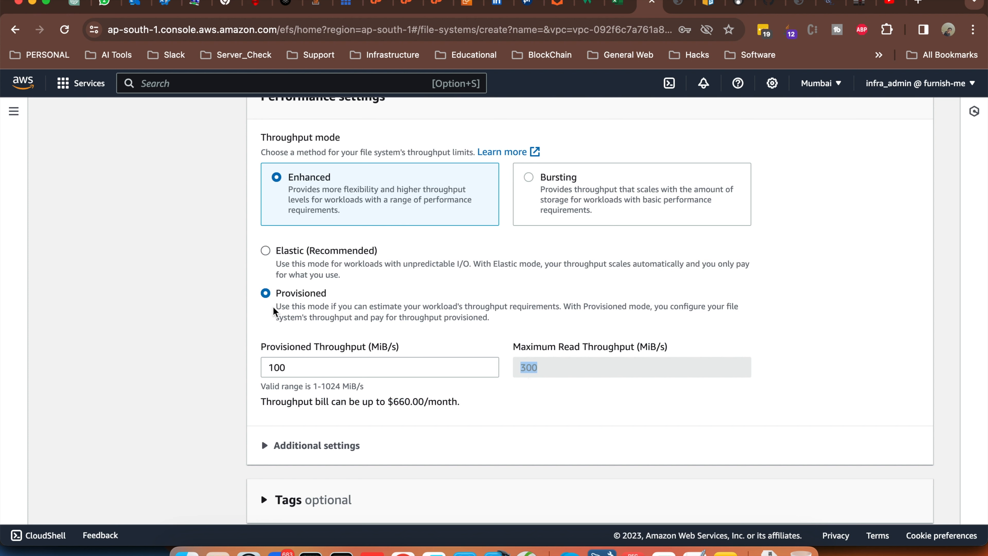
# - Change the throughput from Provisioned to Elastic and on to Bursting, and try Max I/O performance mode before restoring General Purpose
pyautogui.click(266, 251)
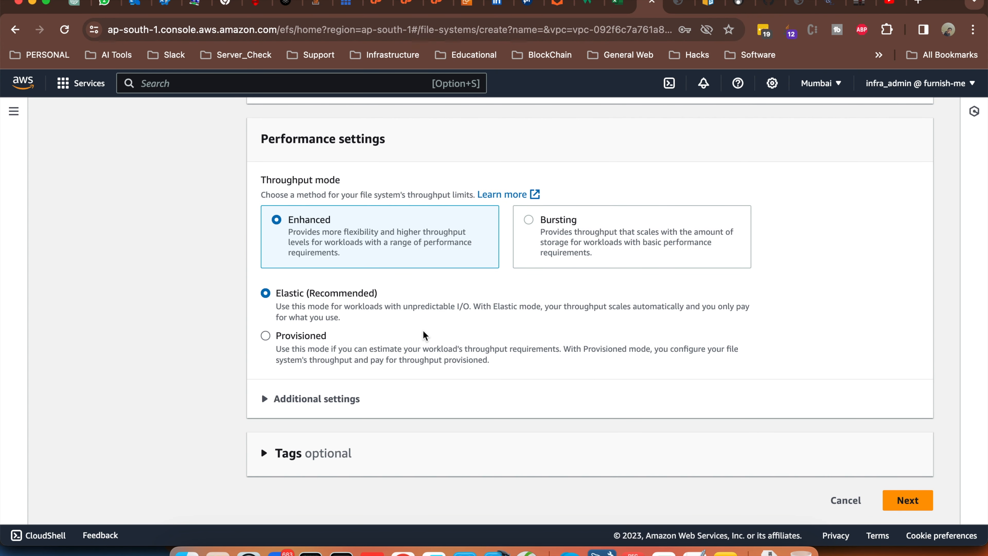
pyautogui.click(529, 220)
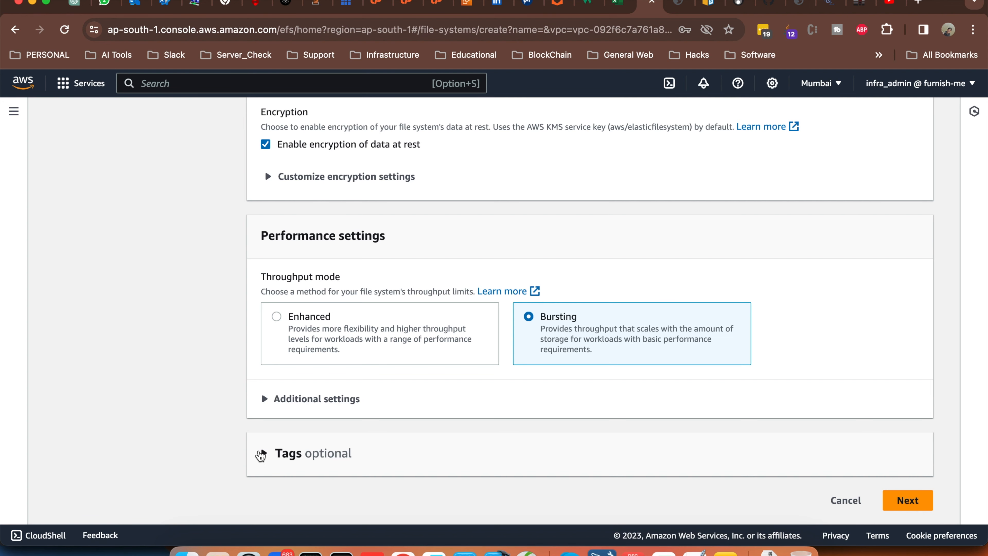
pyautogui.click(267, 401)
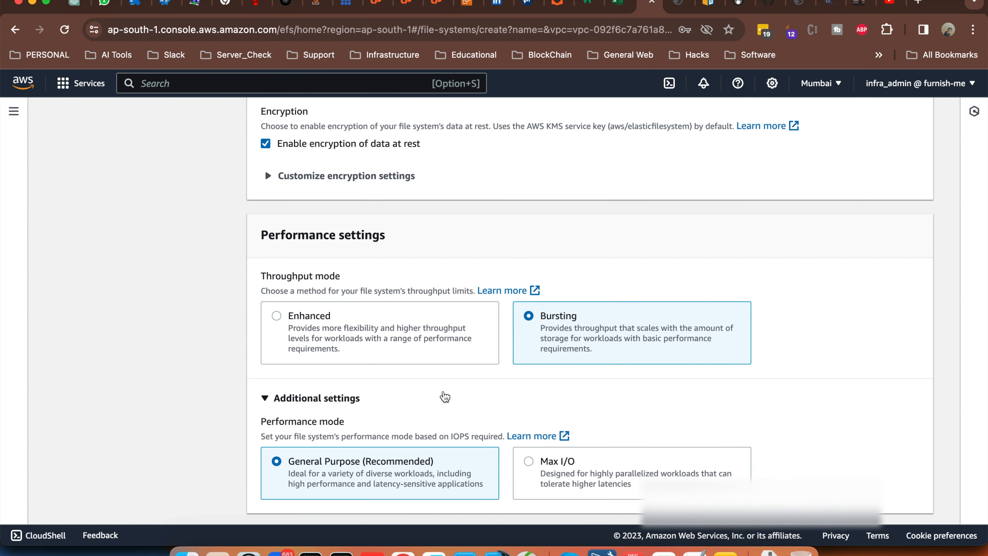
pyautogui.scroll(-3, 443, 395)
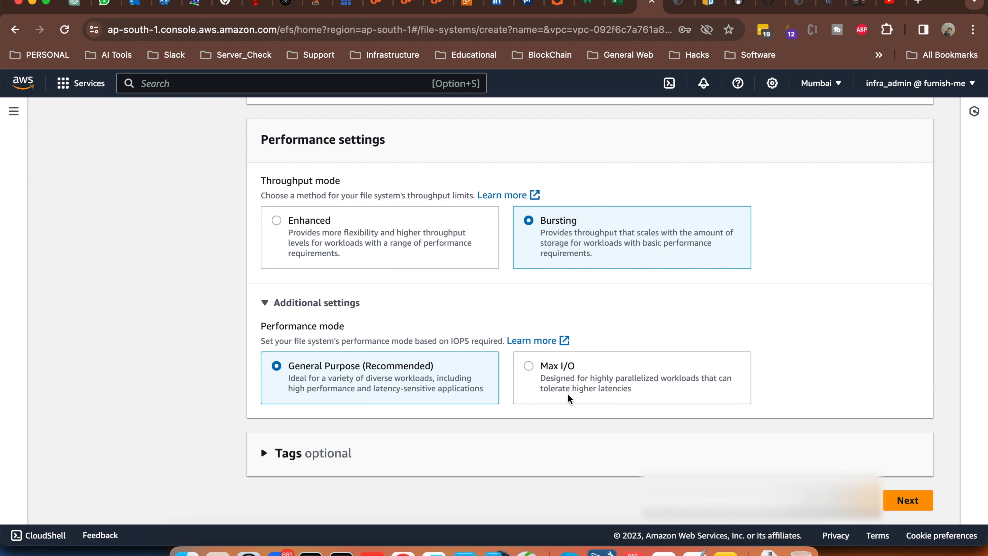
pyautogui.click(529, 371)
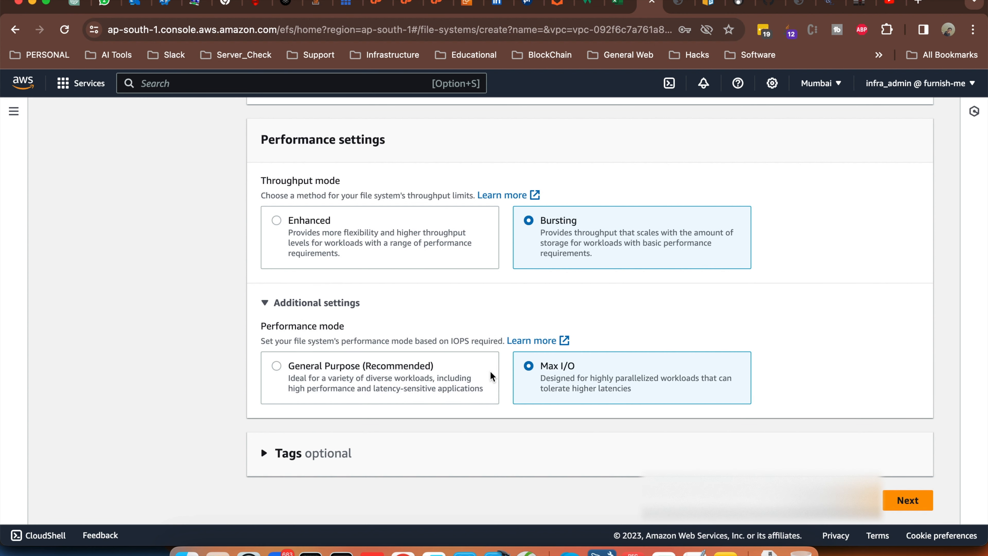
pyautogui.click(276, 368)
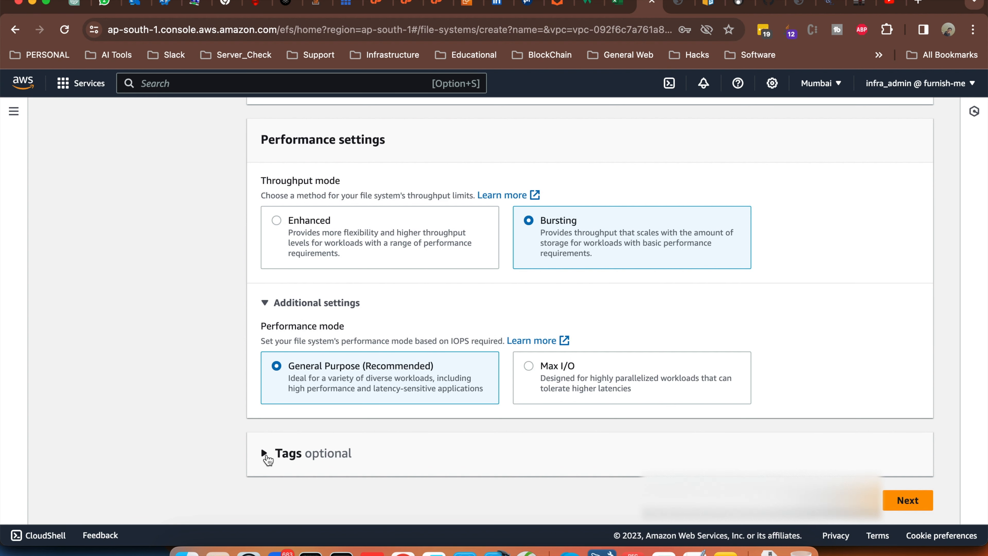
# - Expand the optional tags section and cancel the file system creation
pyautogui.click(266, 457)
pyautogui.scroll(-4, 461, 412)
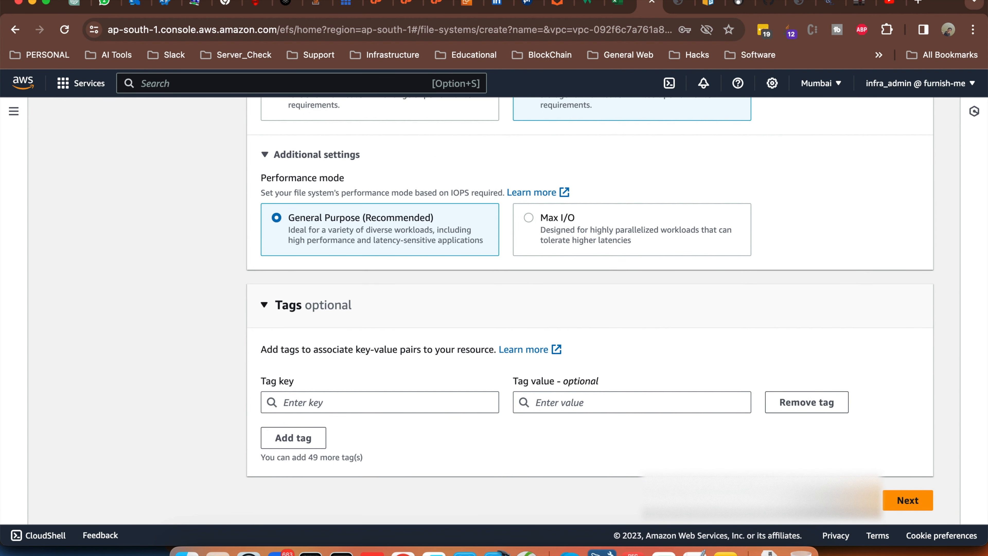
pyautogui.click(846, 500)
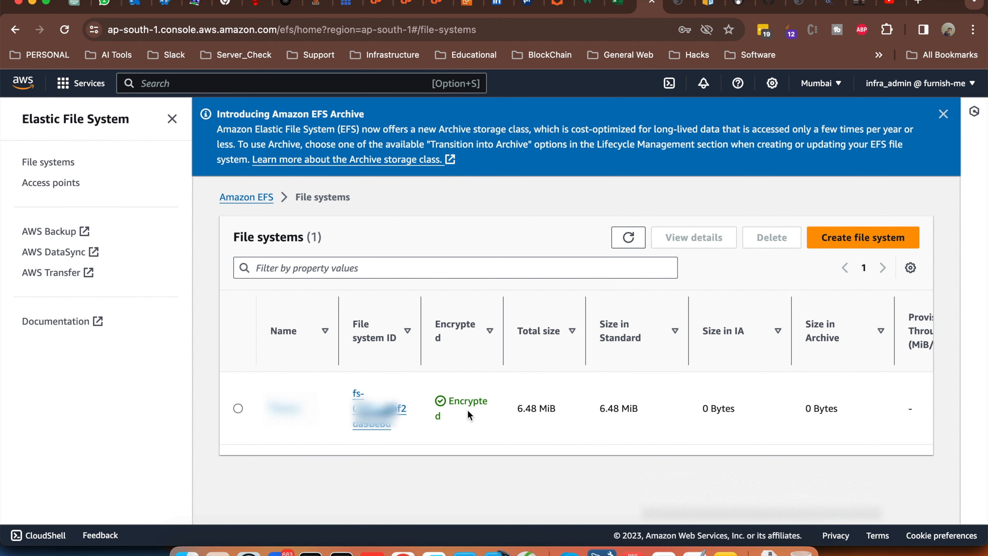
# - Look through the file systems list, open the furnish file system, and review its general settings and DNS name
pyautogui.hscroll(10, 526, 413)
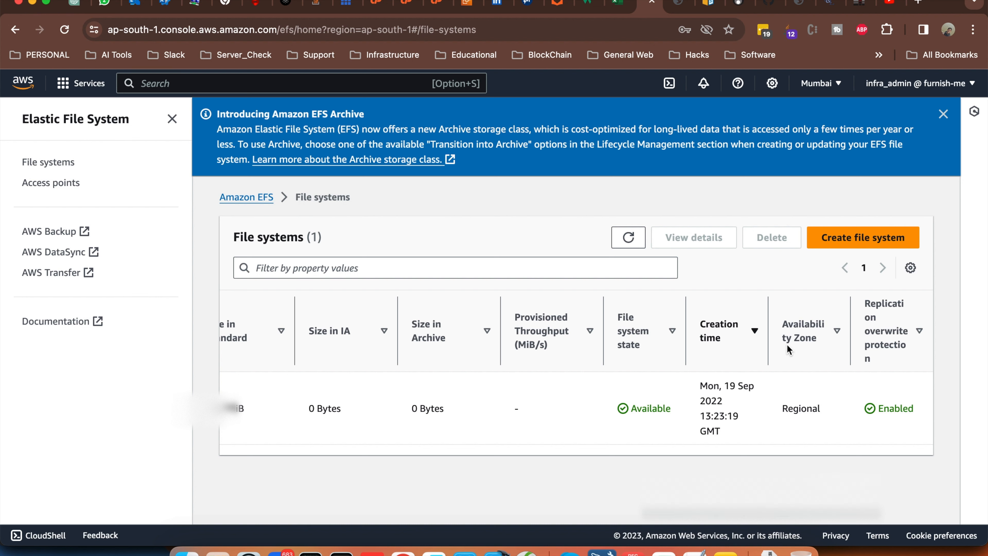
pyautogui.hscroll(-10, 675, 409)
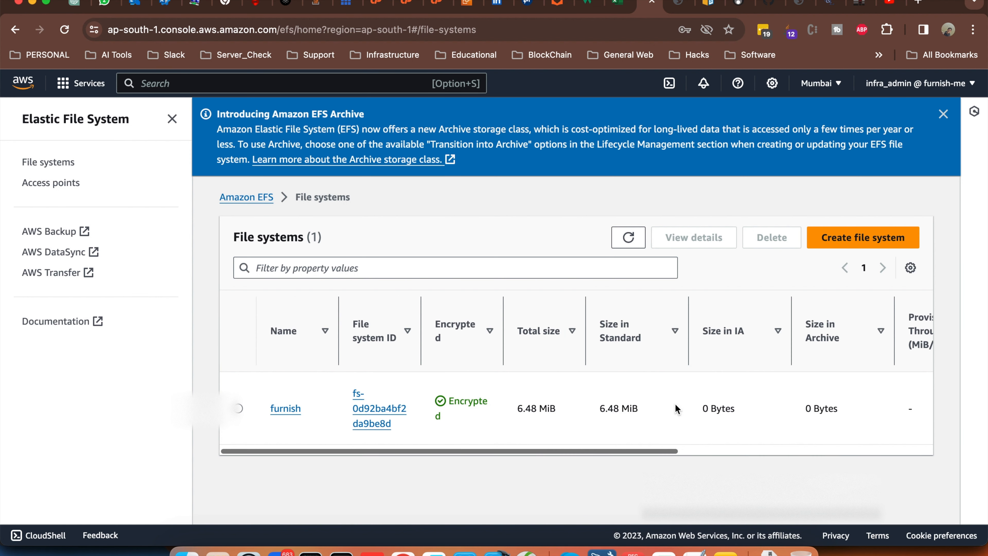
pyautogui.click(284, 409)
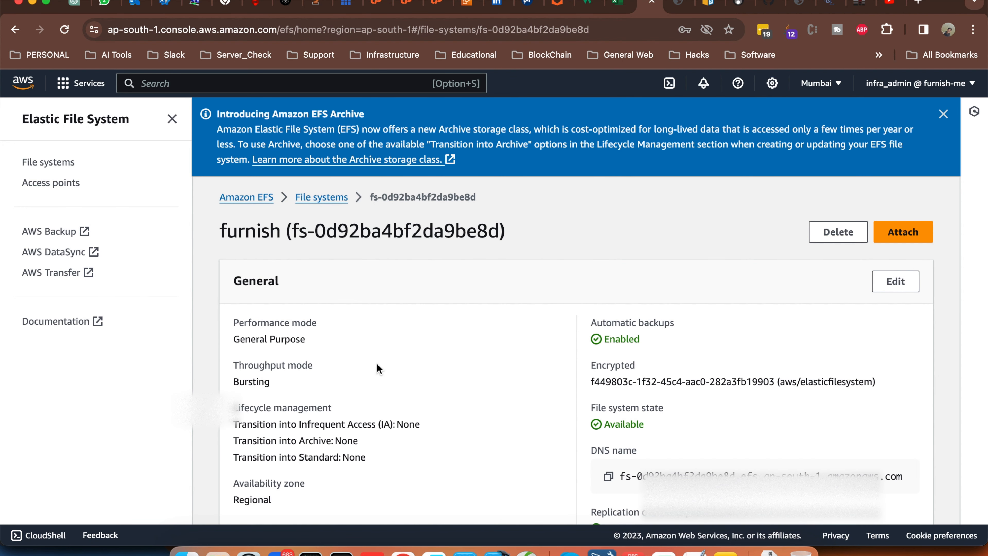
pyautogui.scroll(-1, 412, 418)
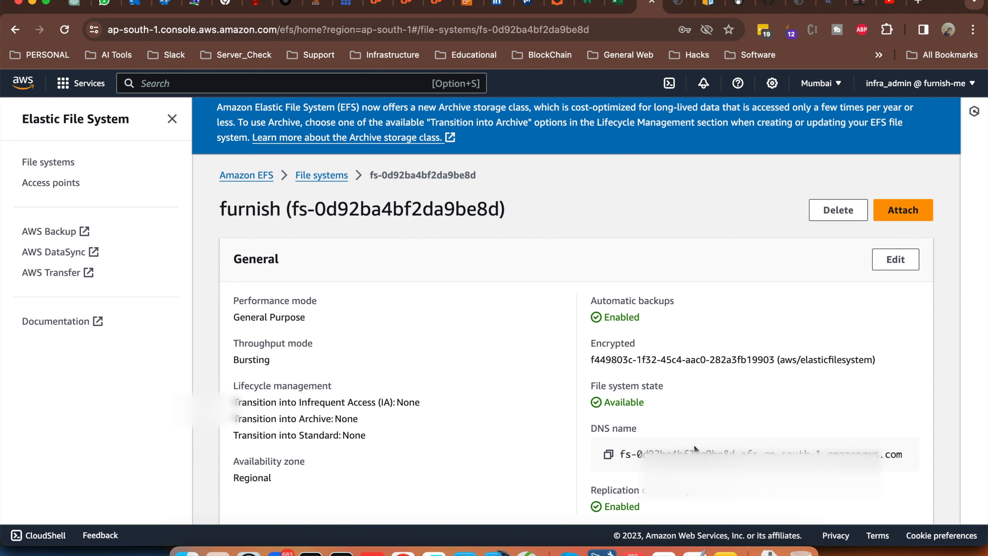
pyautogui.scroll(-5, 710, 447)
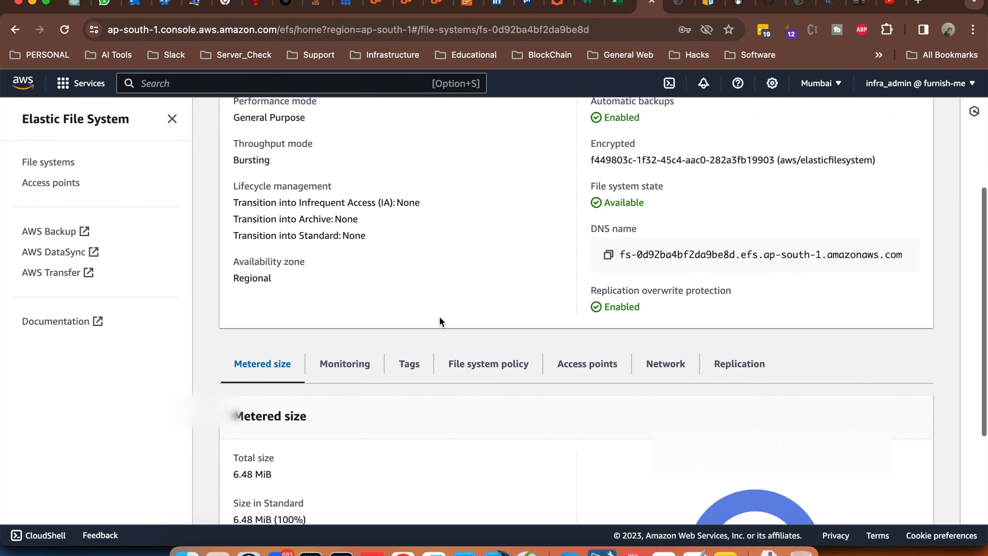
pyautogui.scroll(6, 439, 316)
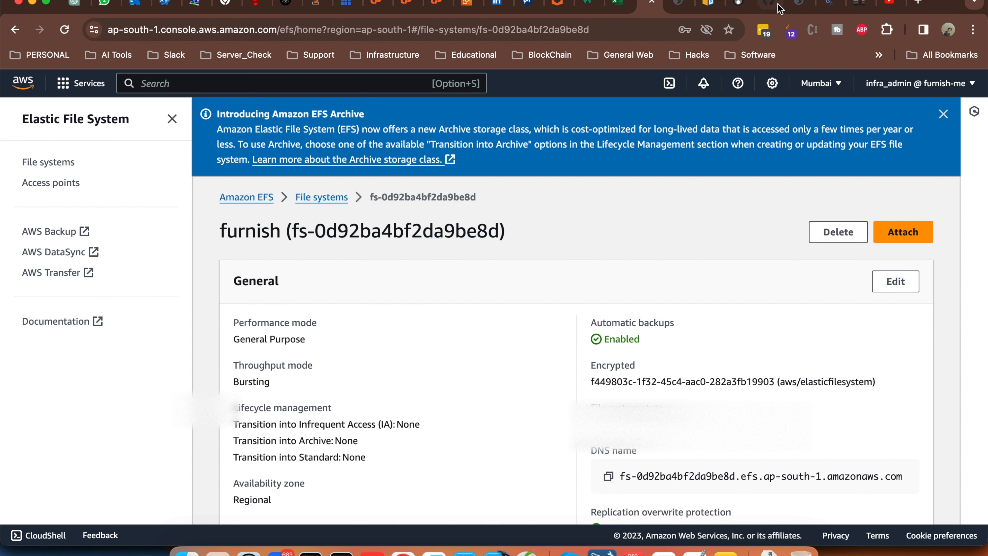
# - Switch to the Notes app and open the "How to Mount EFS on EC2" note
pyautogui.click(726, 551)
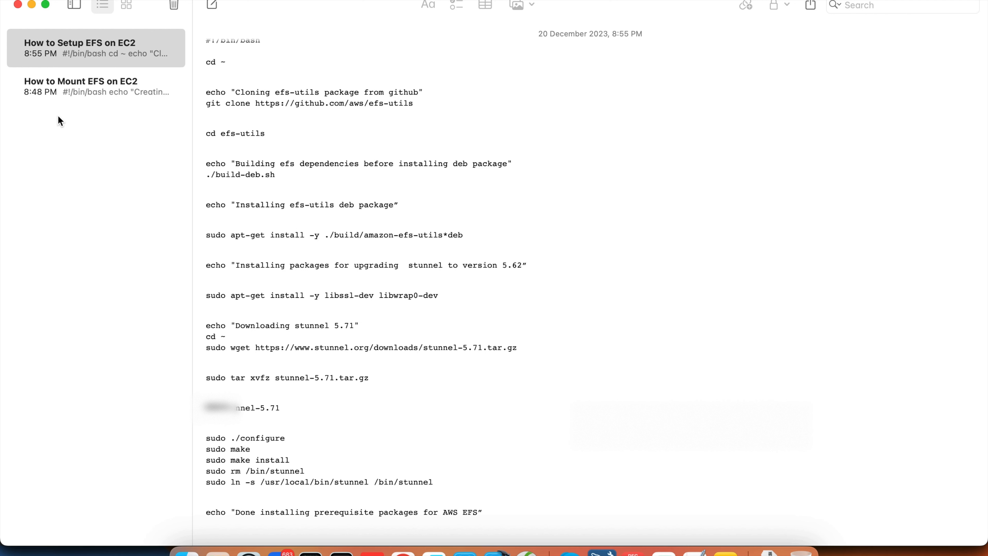
pyautogui.click(87, 90)
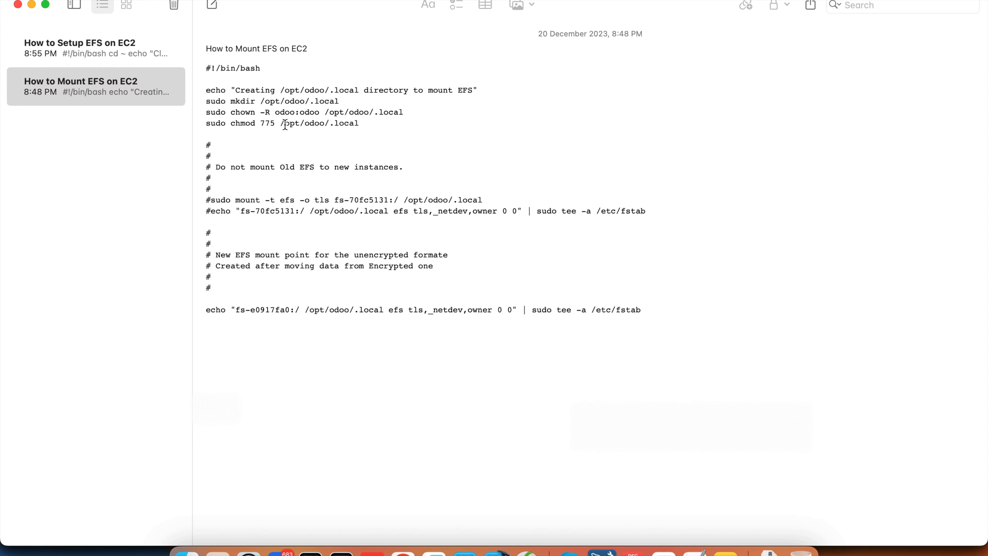
pyautogui.keyDown('shift'); pyautogui.click(366, 124); pyautogui.keyUp('shift')
pyautogui.click(299, 113)
pyautogui.doubleClick(279, 113)
pyautogui.click(283, 101)
# - Replace the directory path in the first echo message with /var/www/demoapp/uploads
pyautogui.moveTo(281, 91); pyautogui.dragTo(361, 90)
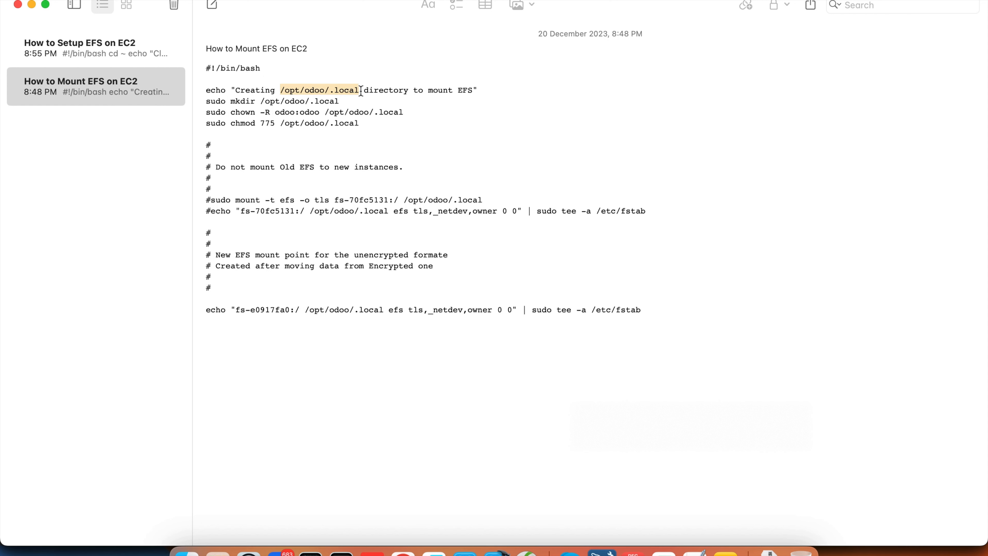
pyautogui.write('/var')
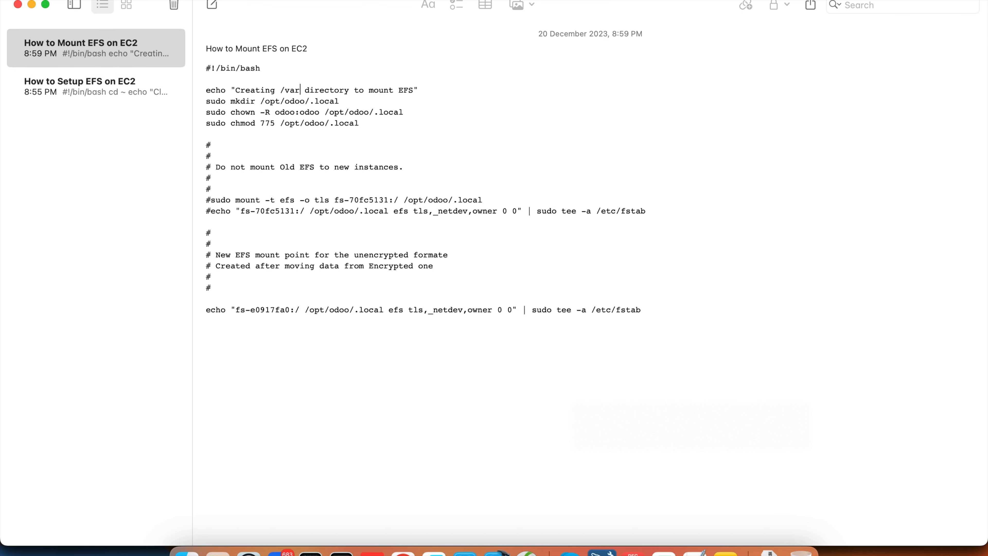
pyautogui.write('/')
pyautogui.write('www/')
pyautogui.write('demoapp/')
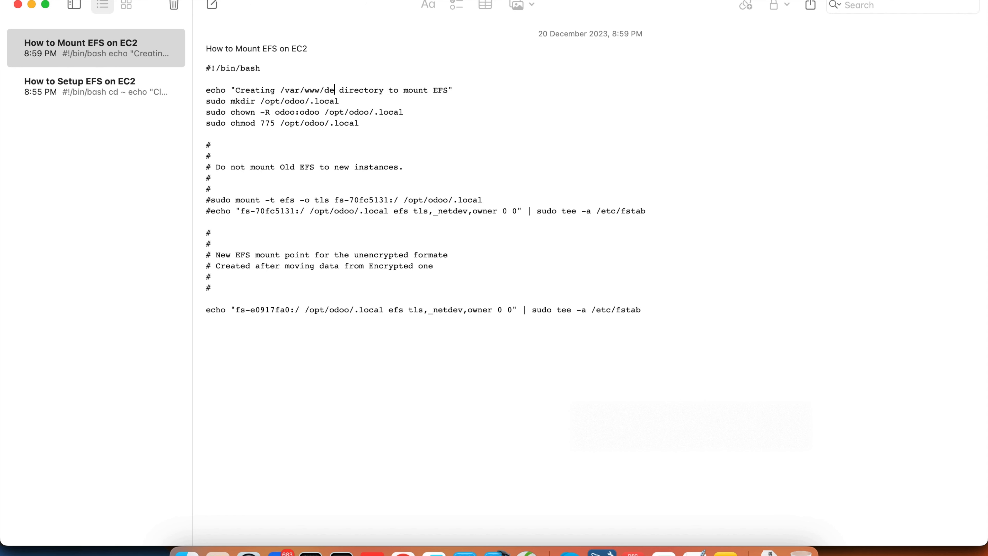
pyautogui.write('uploads')
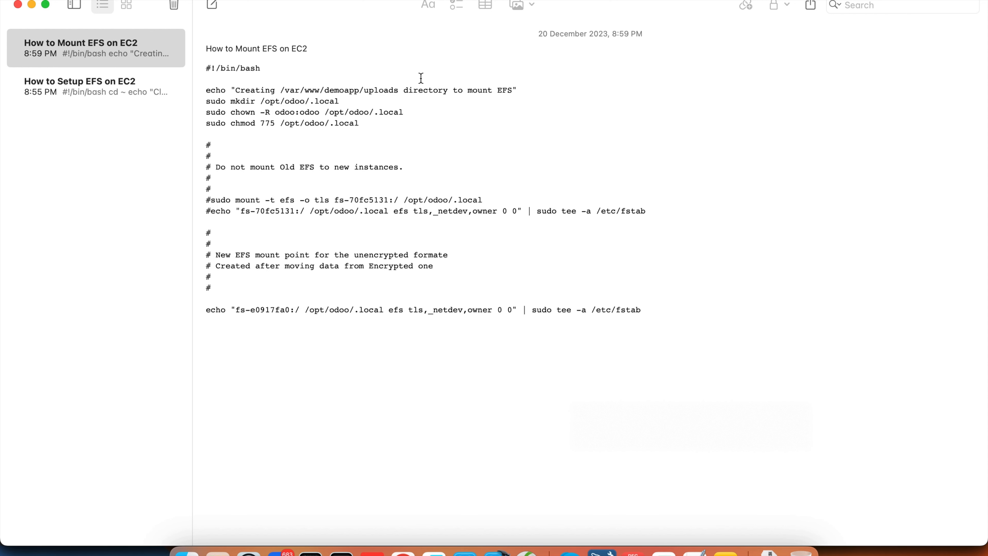
# - Change the mkdir command to create /var/www/demoapp/uploads with the -p option, and add a blank line below it
pyautogui.moveTo(282, 90); pyautogui.dragTo(393, 90)
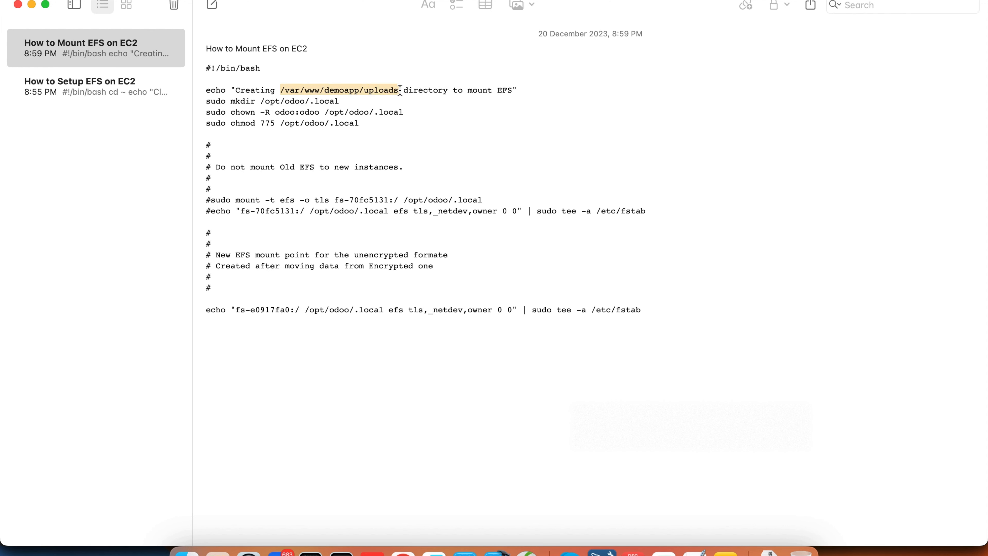
pyautogui.moveTo(262, 101); pyautogui.dragTo(340, 102)
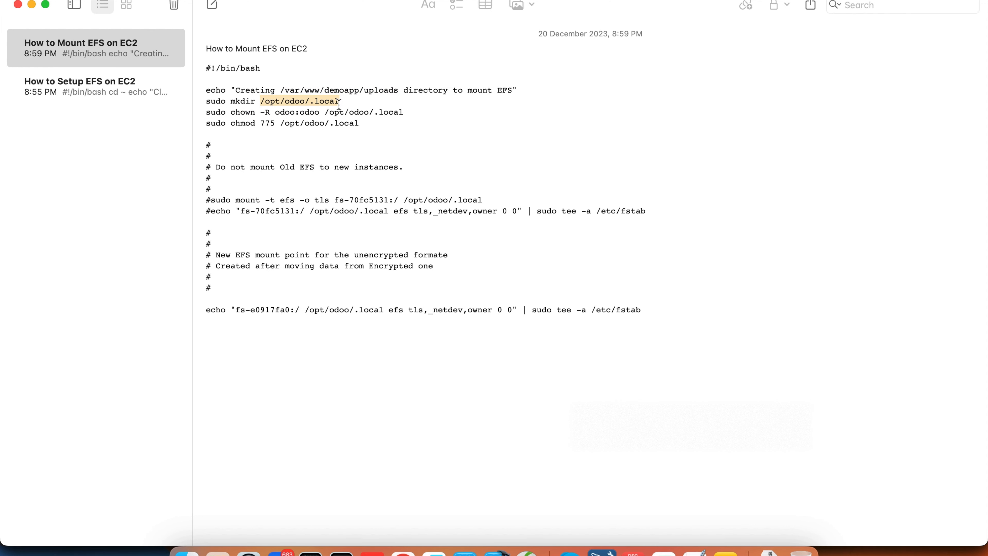
pyautogui.write('/var/www/demoapp/uploads')
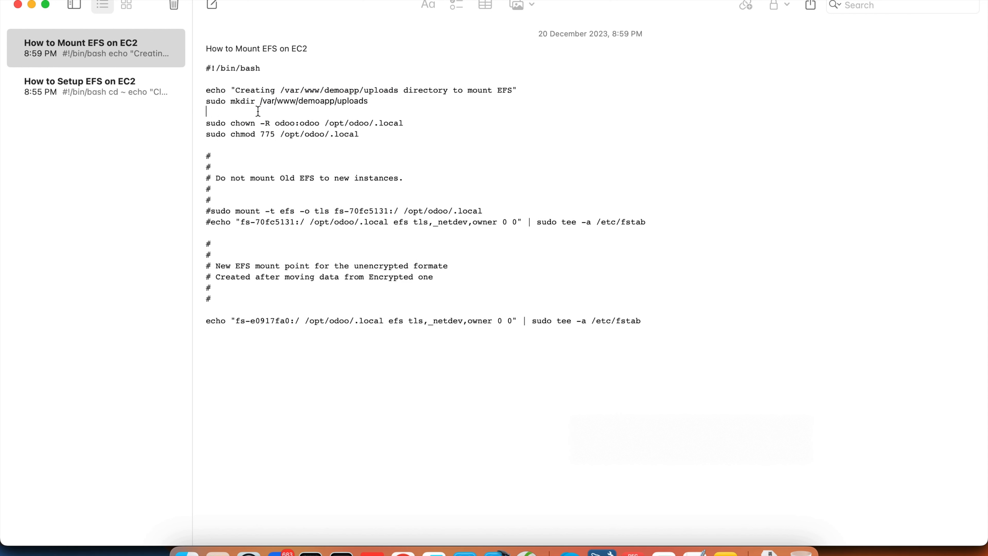
pyautogui.press('BackSpace')
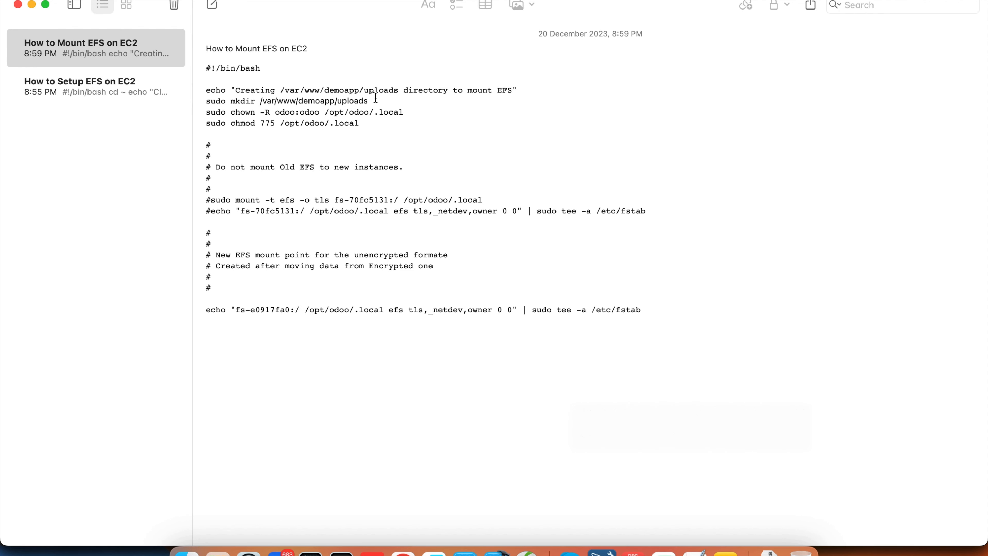
pyautogui.press('Return')
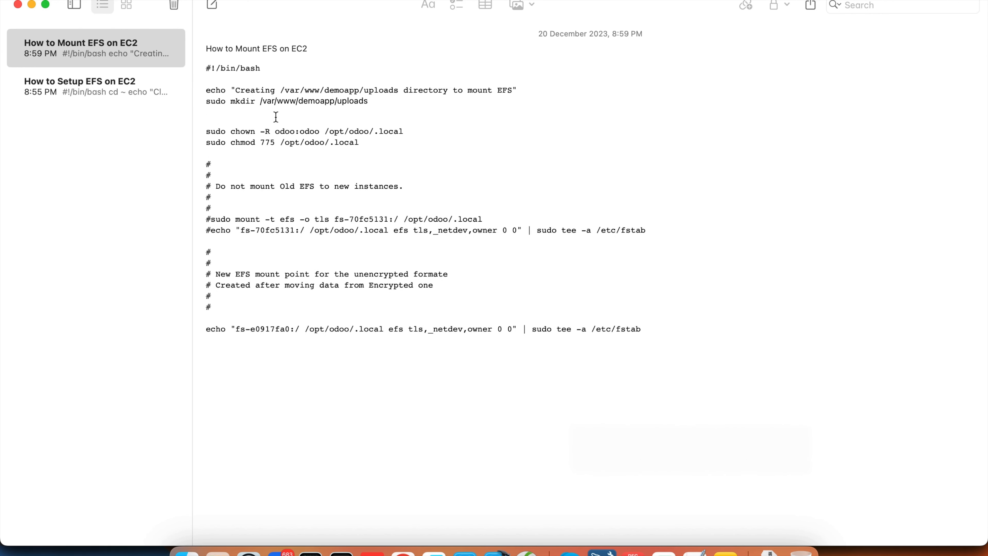
pyautogui.write('-p')
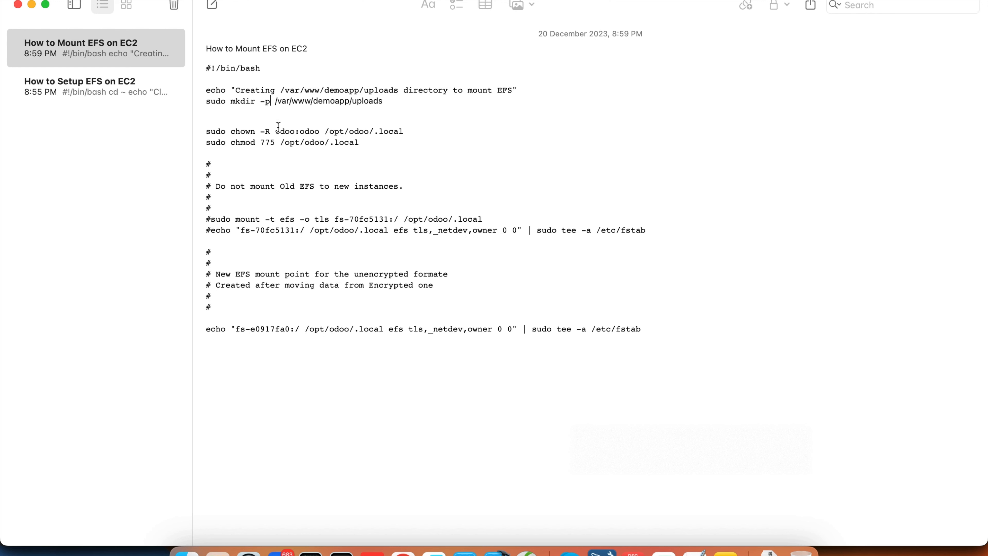
# - Set both the owner and the group in the chown command to www-data
pyautogui.doubleClick(285, 131)
pyautogui.write('www-data')
pyautogui.moveTo(277, 132); pyautogui.dragTo(316, 135)
pyautogui.press('cmd+c')
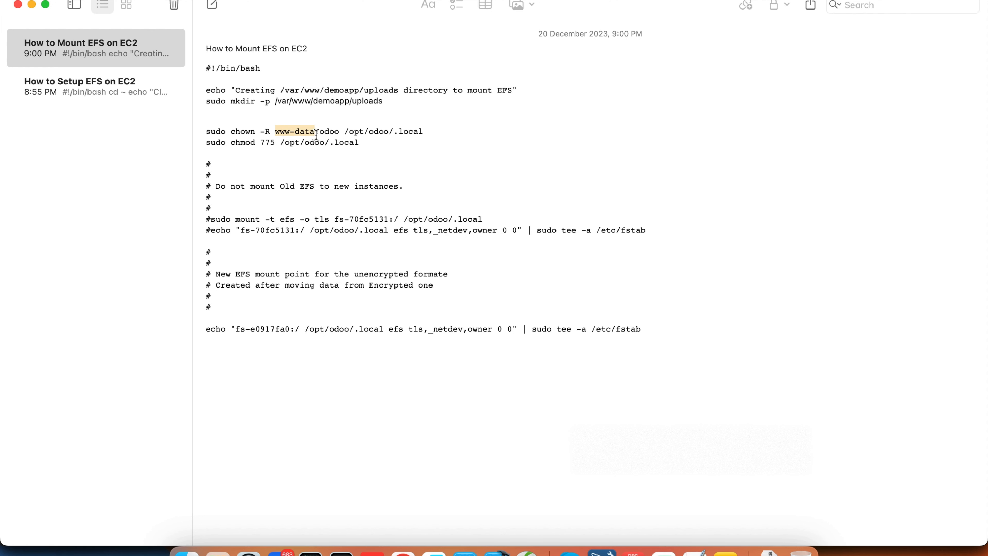
pyautogui.doubleClick(331, 132)
pyautogui.press('cmd+v')
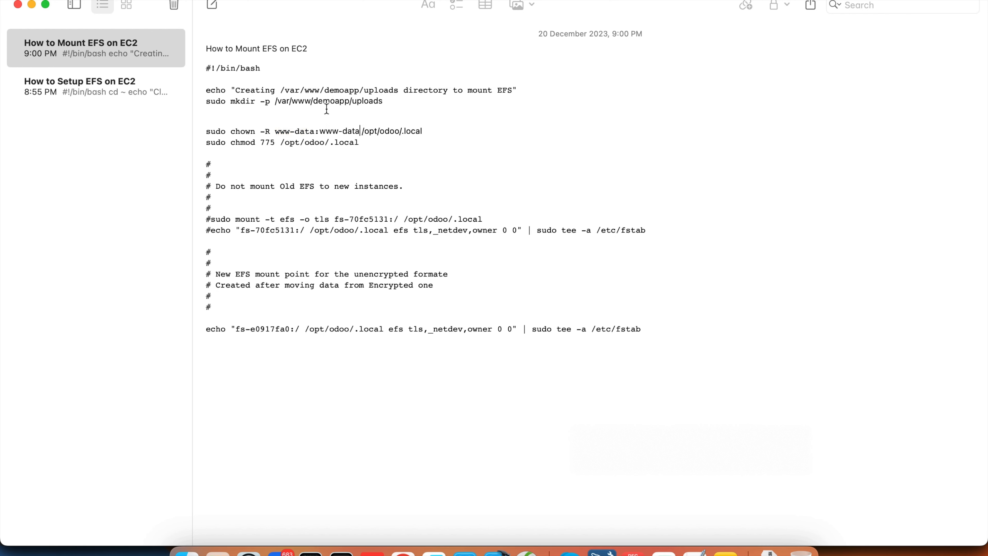
# - Replace the target path of the chown command with /var/www/demoapp/uploads copied from the mkdir line
pyautogui.doubleClick(278, 101)
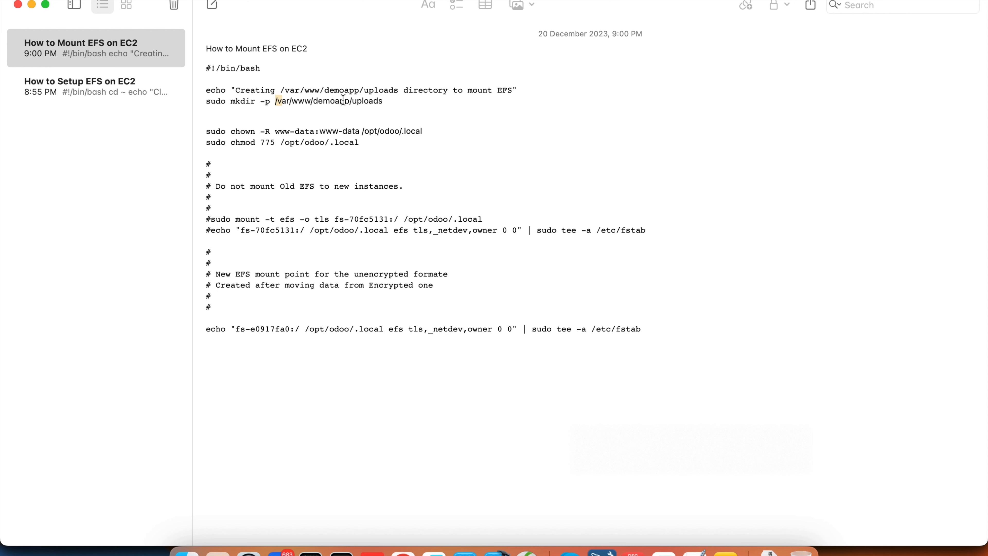
pyautogui.keyDown('shift'); pyautogui.click(384, 102); pyautogui.keyUp('shift')
pyautogui.press('super+c')
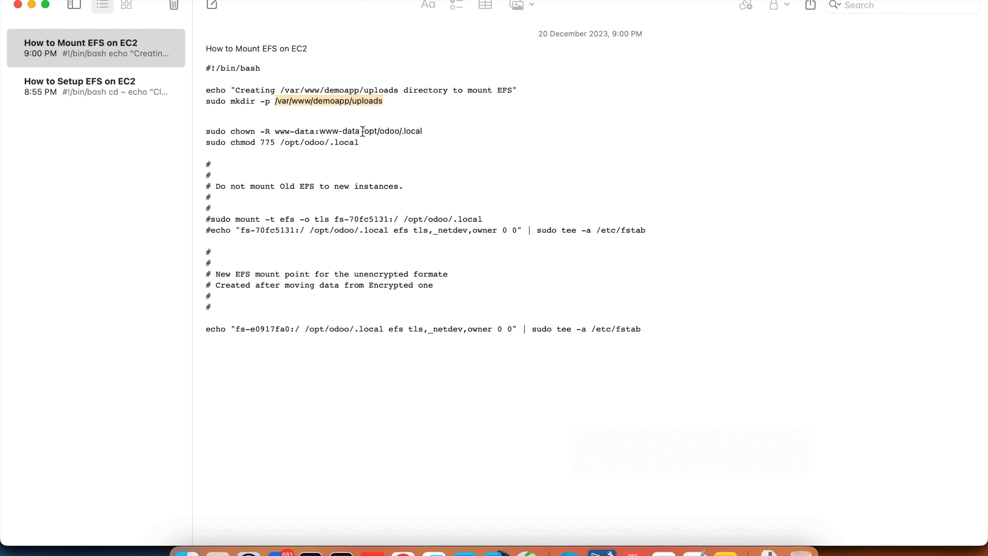
pyautogui.moveTo(363, 131); pyautogui.dragTo(426, 130)
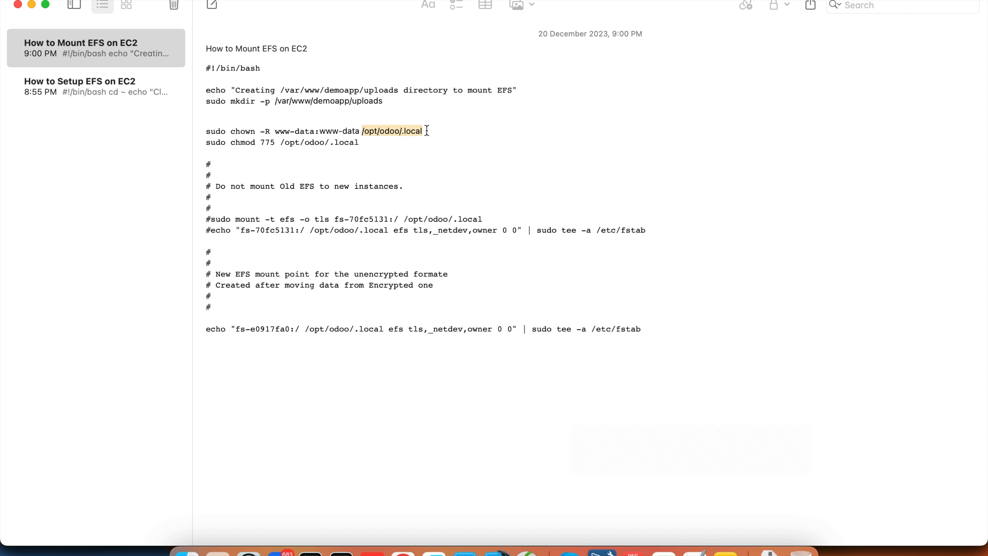
pyautogui.press('super+v')
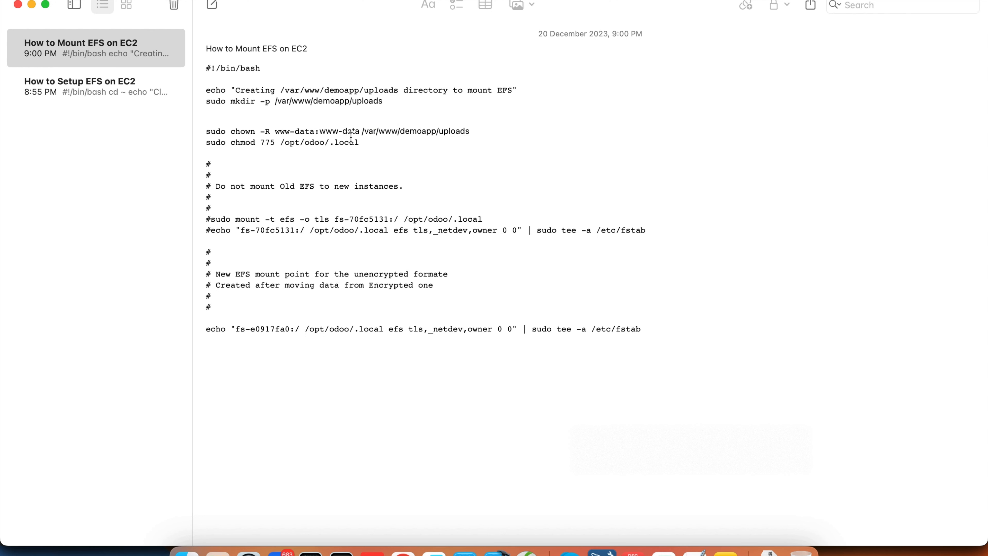
# - Replace the target path of the chmod 775 command with /var/www/demoapp/uploads and remove the extra blank line below it
pyautogui.moveTo(363, 132); pyautogui.dragTo(466, 133)
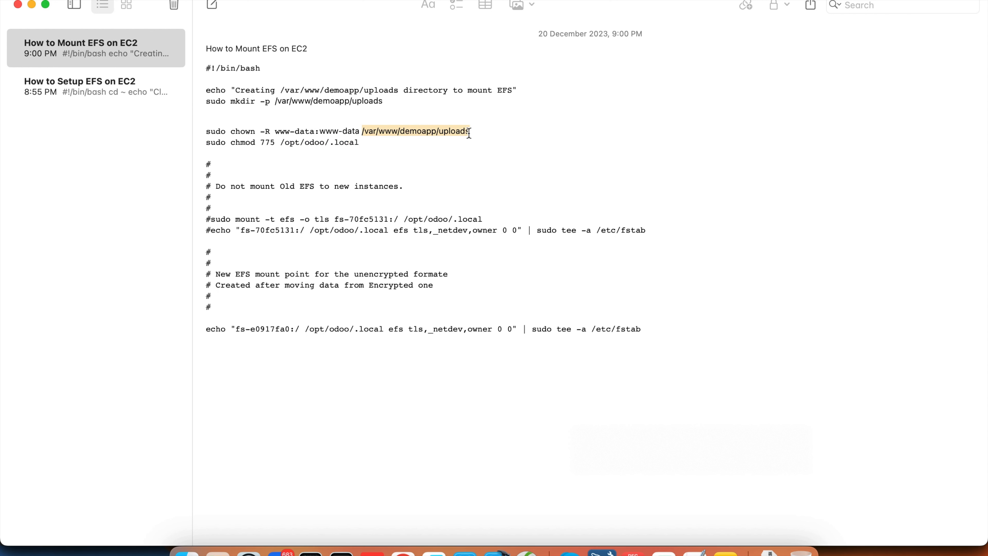
pyautogui.click(283, 143)
pyautogui.moveTo(283, 143); pyautogui.dragTo(362, 142)
pyautogui.press('super+v')
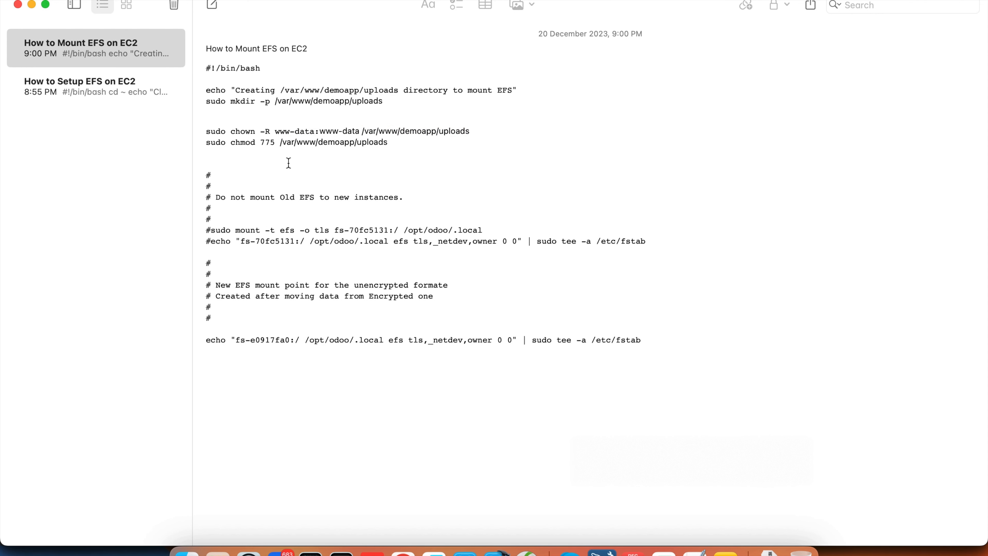
pyautogui.press('BackSpace')
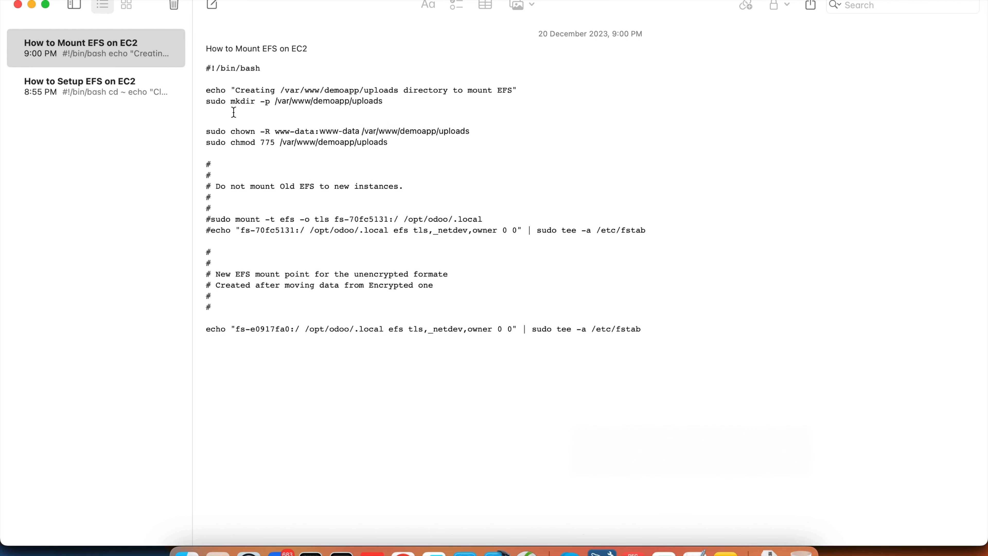
pyautogui.doubleClick(269, 142)
pyautogui.click(390, 142)
# - Uncomment the sudo mount command and delete the commented-out fstab echo line below it
pyautogui.click(211, 219)
pyautogui.press('BackSpace')
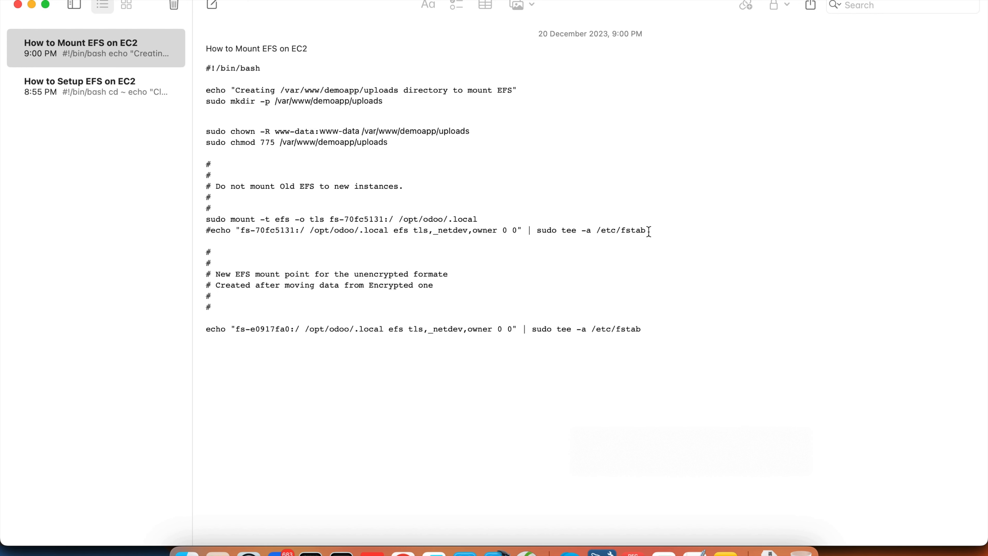
pyautogui.moveTo(657, 226); pyautogui.dragTo(657, 219)
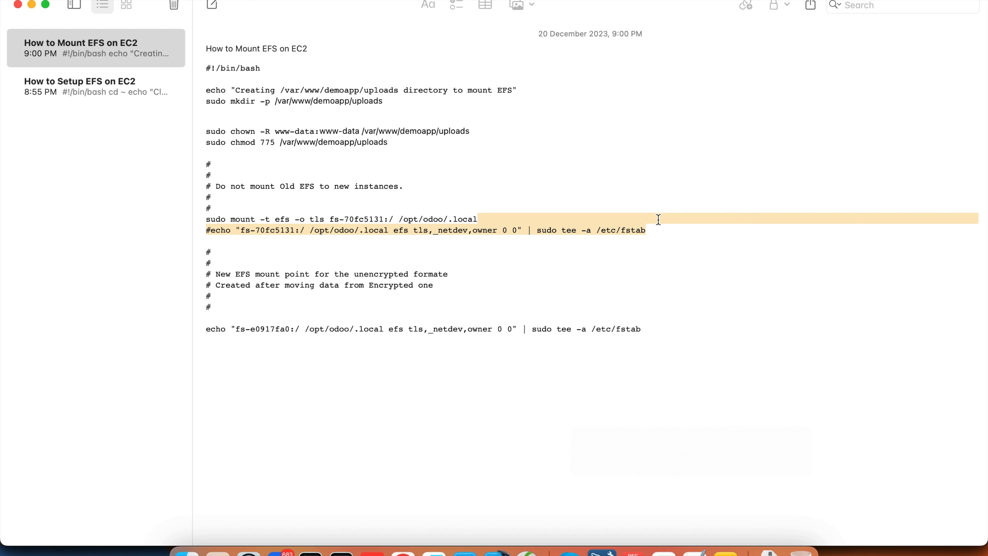
pyautogui.press('BackSpace')
# - Delete the comment blocks about the new EFS mount point and the old EFS, keeping blank space above the mount command
pyautogui.moveTo(216, 305); pyautogui.dragTo(232, 233)
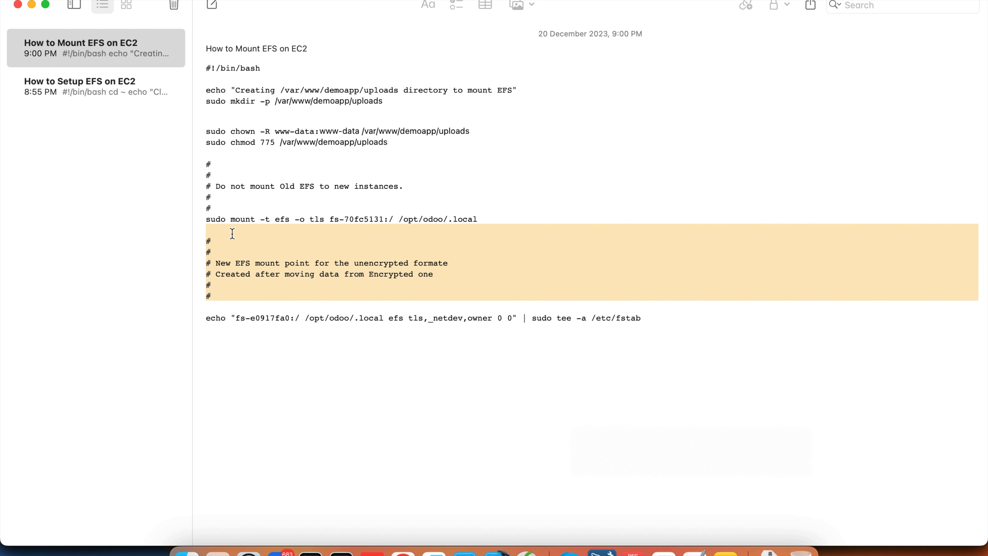
pyautogui.press('BackSpace')
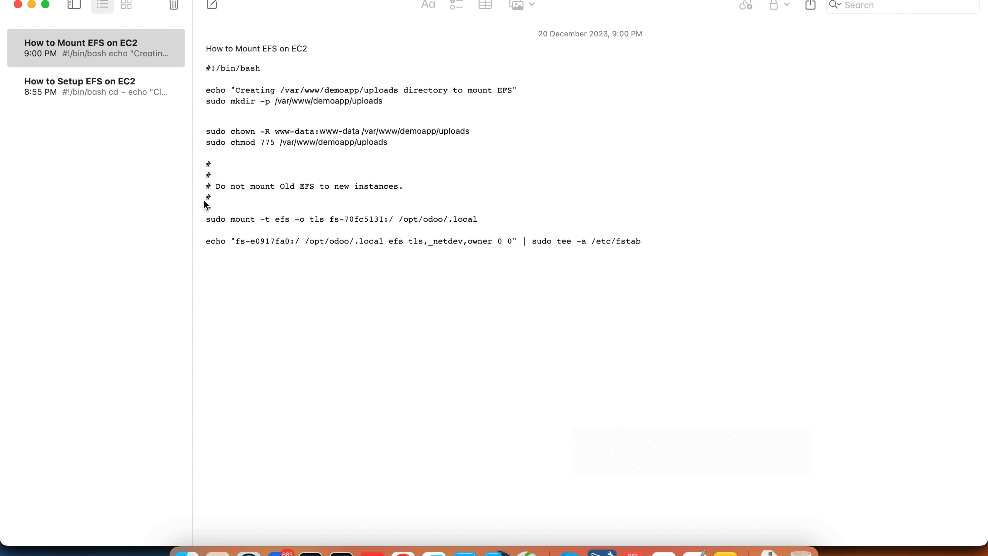
pyautogui.click(221, 205)
pyautogui.moveTo(221, 206); pyautogui.dragTo(220, 149)
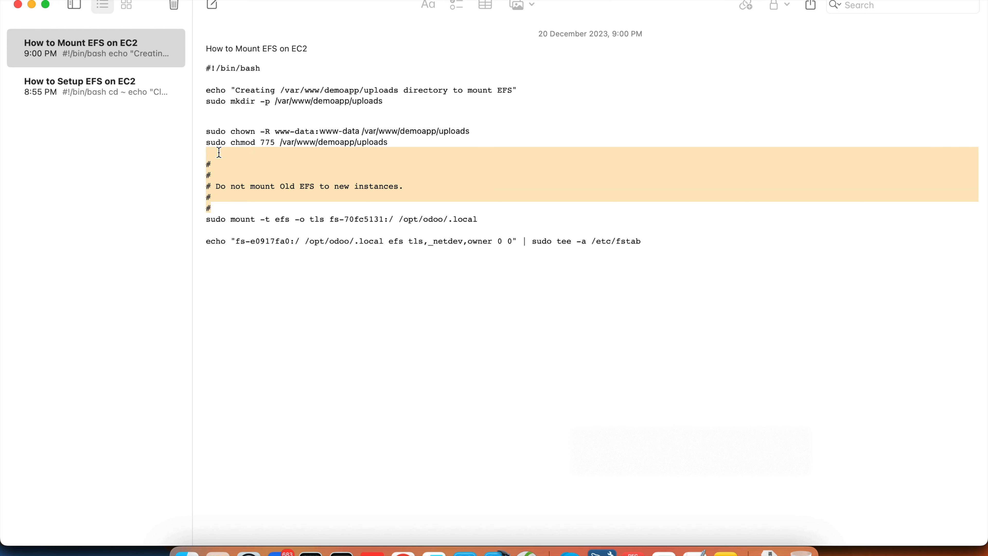
pyautogui.press('BackSpace')
pyautogui.press('Return')
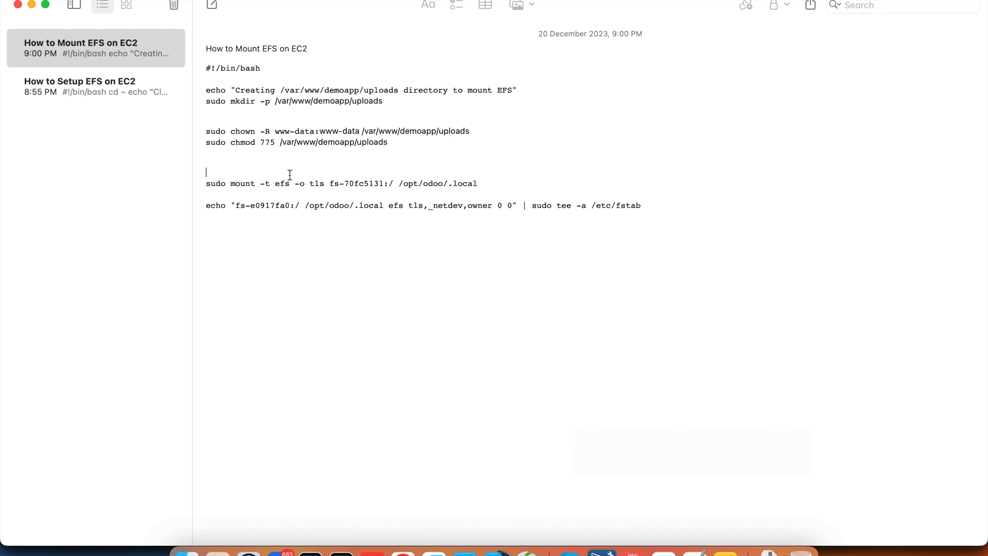
# - Replace the file system ID in the sudo mount command with fs-64645hgdgsfd
pyautogui.doubleClick(364, 184)
pyautogui.press('BackSpace')
pyautogui.write('64645hgdgsfd')
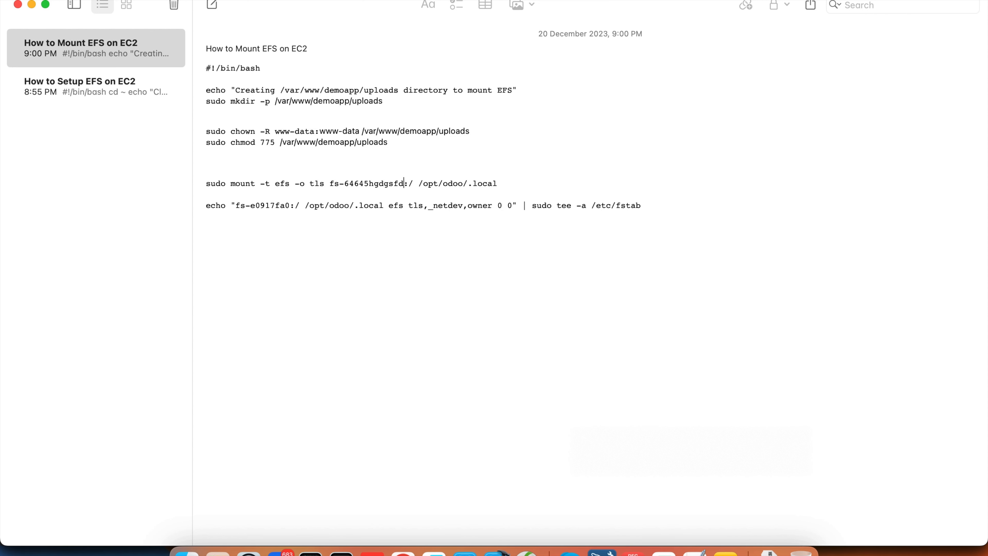